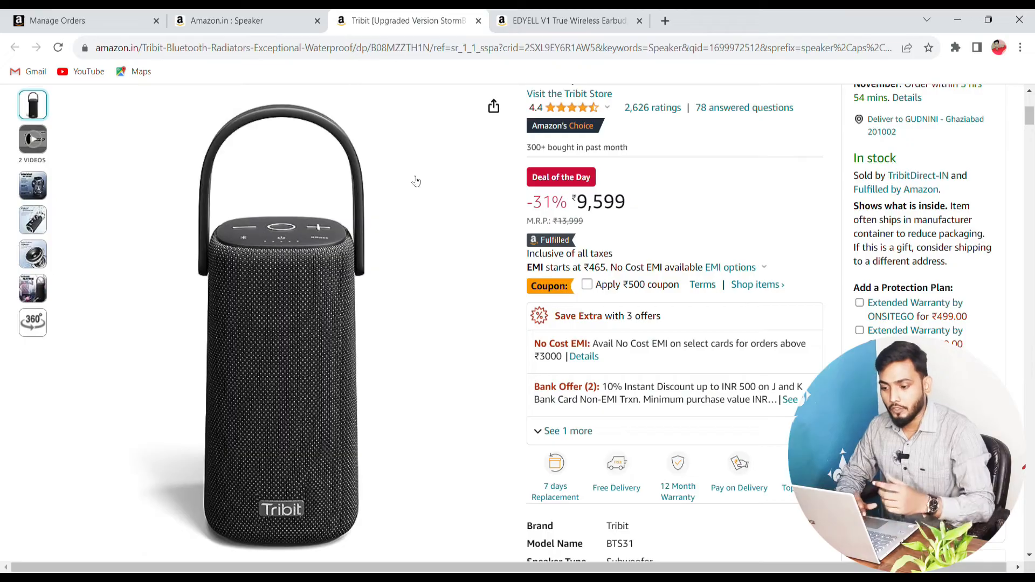
Step: Review how coupon offers appear in the speaker search results and on the Tribit speaker and EDYELL earbuds product pages
click(237, 20)
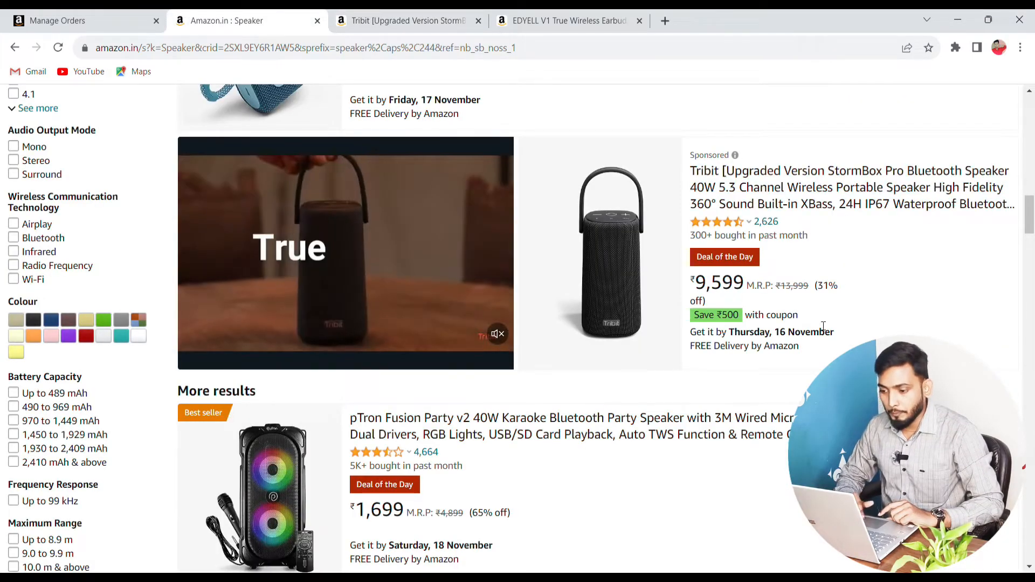
click(408, 20)
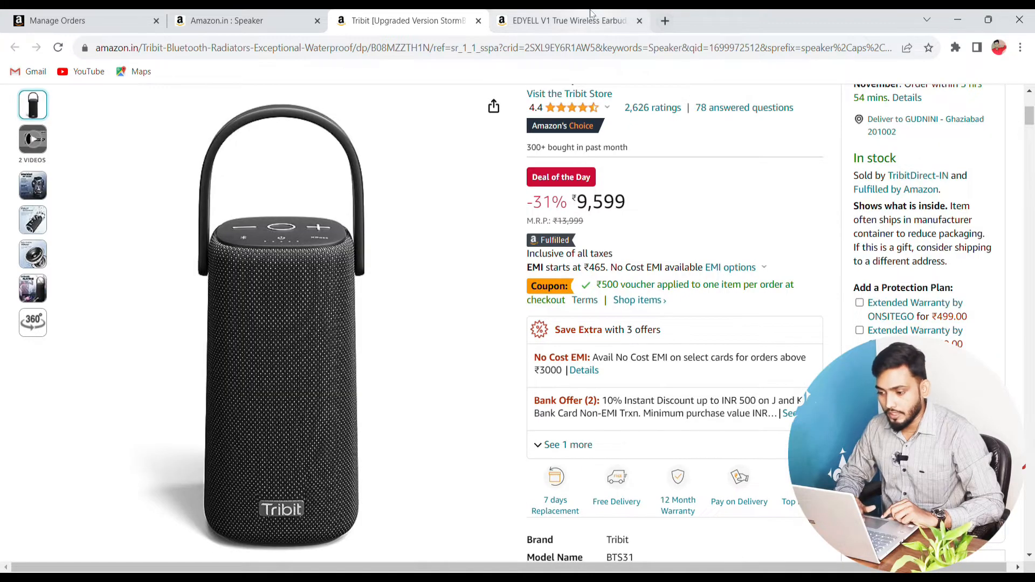
click(593, 20)
scroll(683, 534, down, 4)
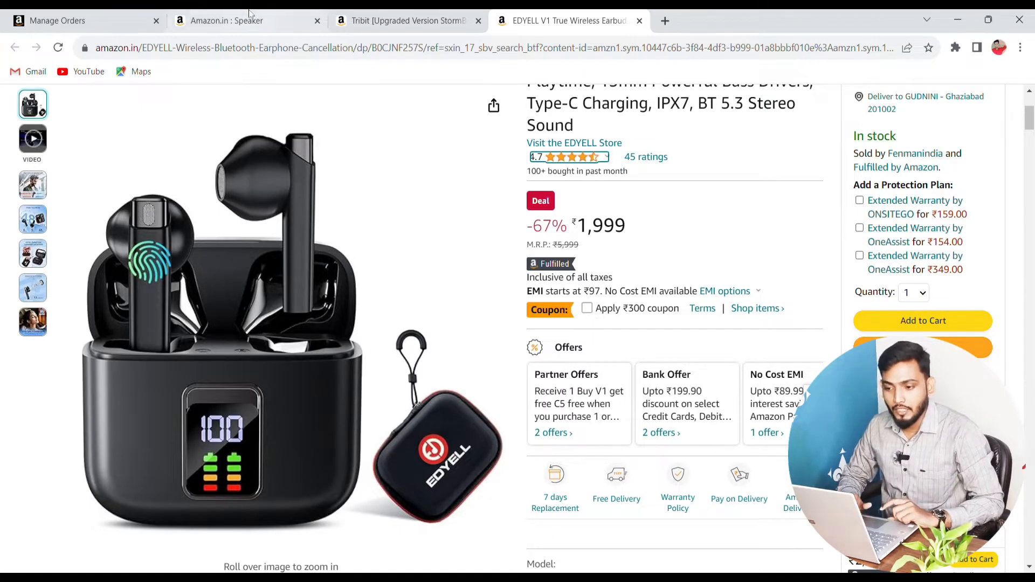
Step: Go to the Coupons page in Amazon Seller Central and start creating a new coupon
click(154, 11)
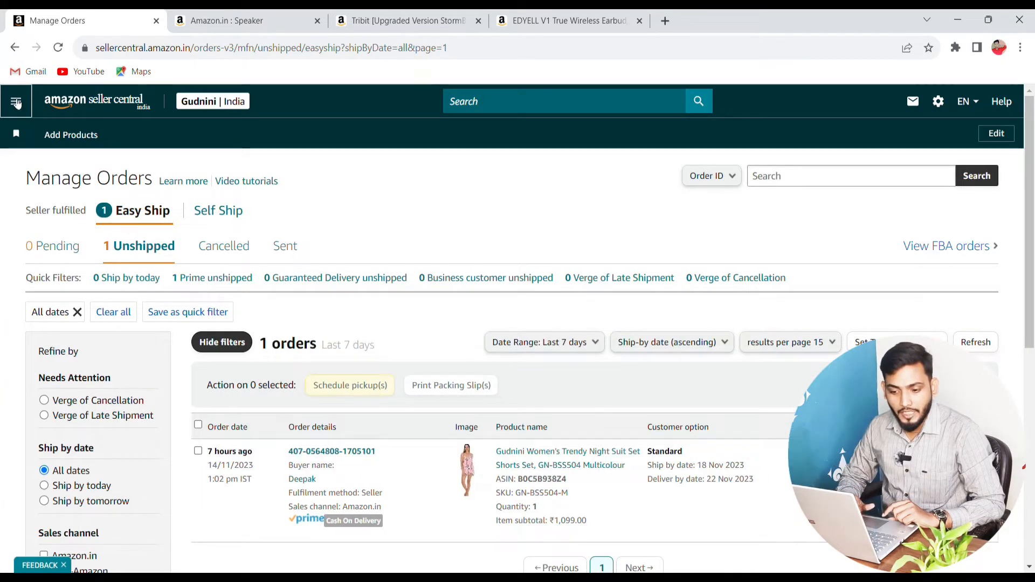
click(16, 103)
mouse_move(40, 256)
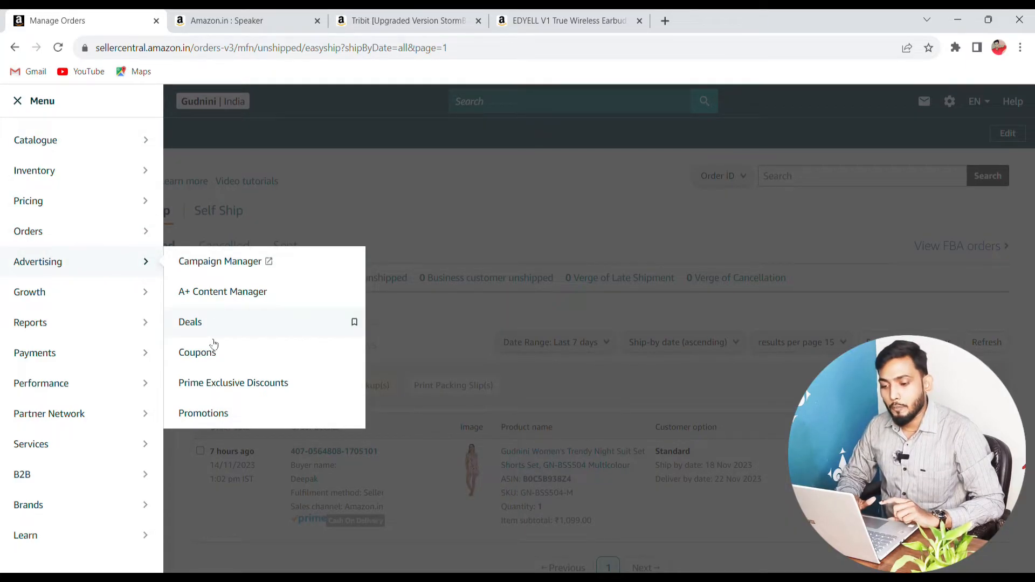
click(214, 358)
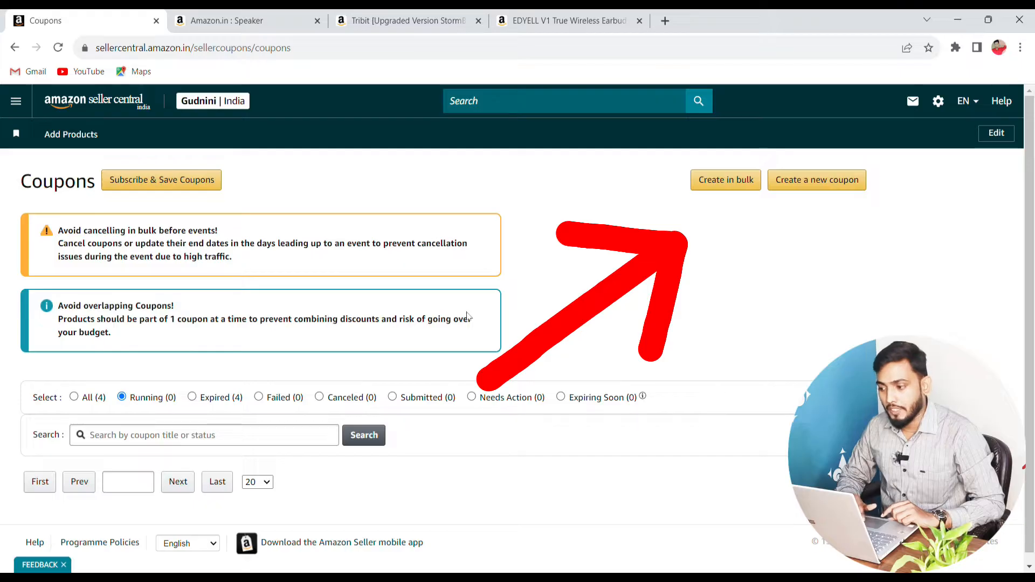
scroll(468, 317, down, 1)
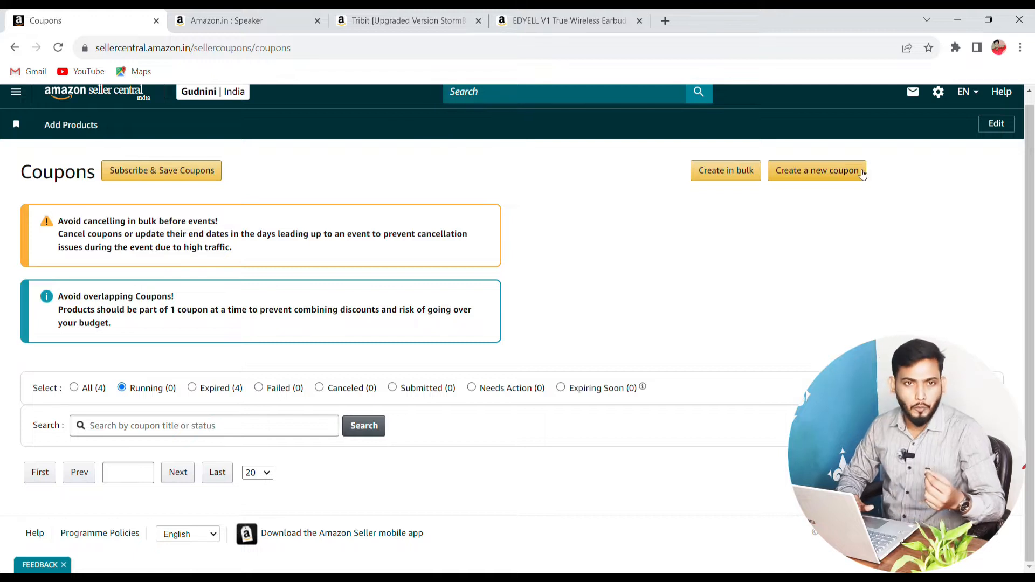
click(817, 179)
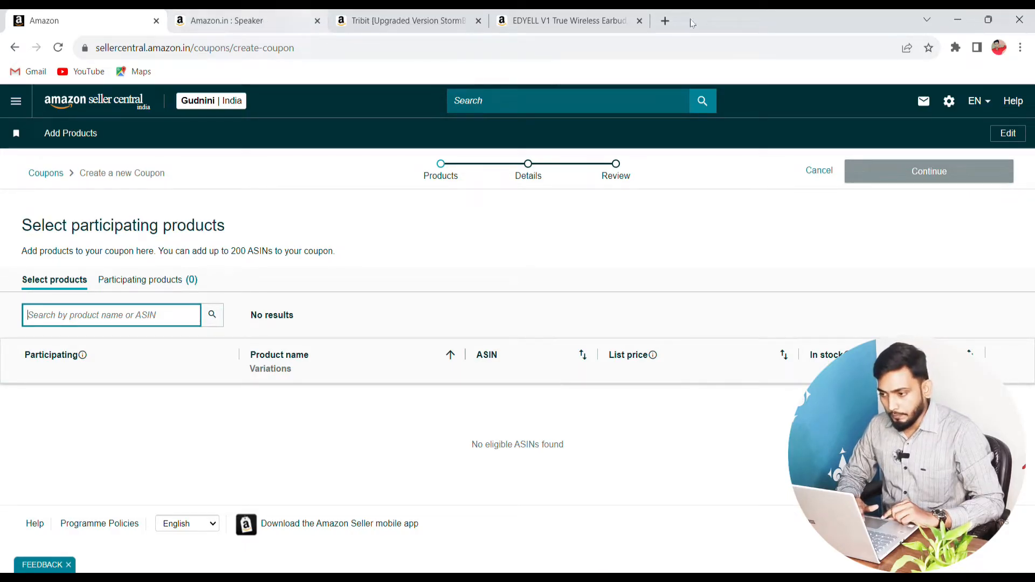
Step: Open Seller Central in a new browser tab at sellercentral.amazon.in/listing/upload and go to Manage All Inventory
click(664, 21)
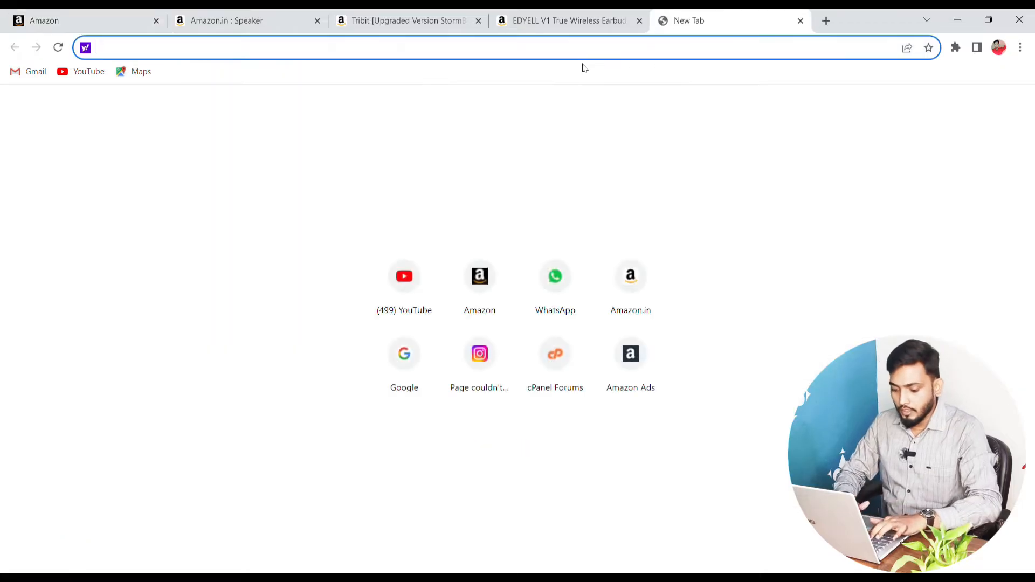
text(sellercentral.amazon.in/listing/upload)
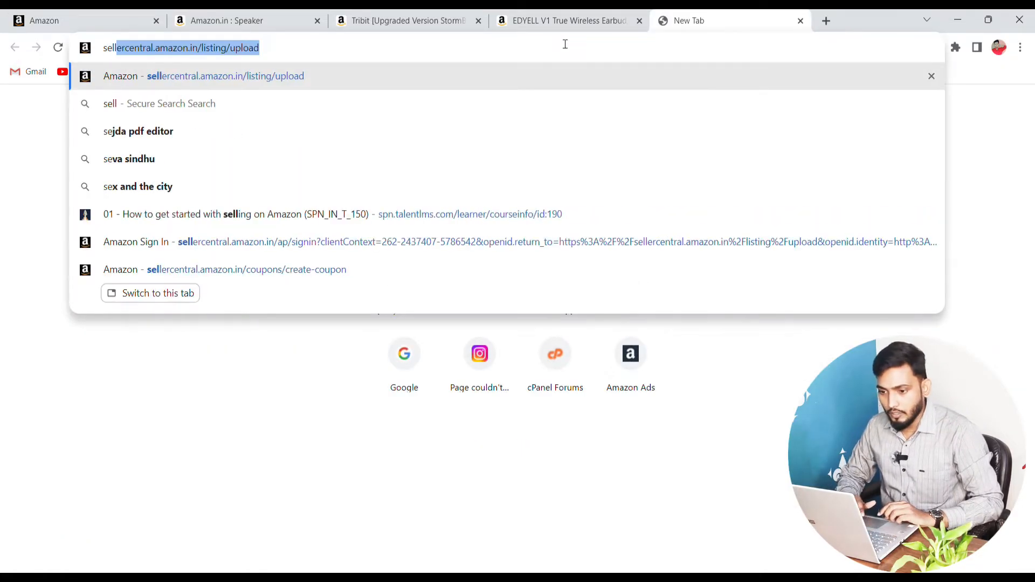
key(Return)
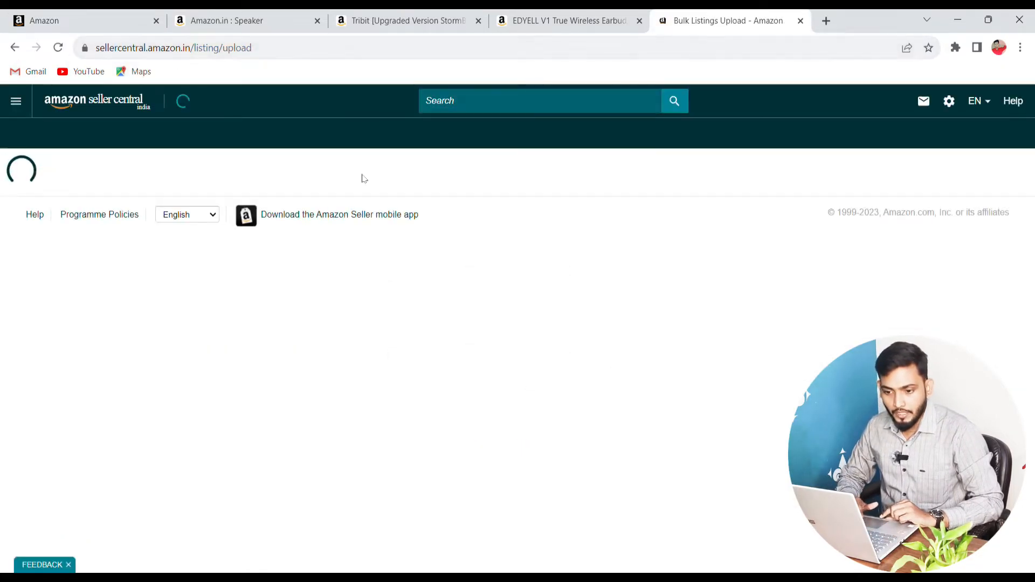
click(16, 101)
mouse_move(75, 179)
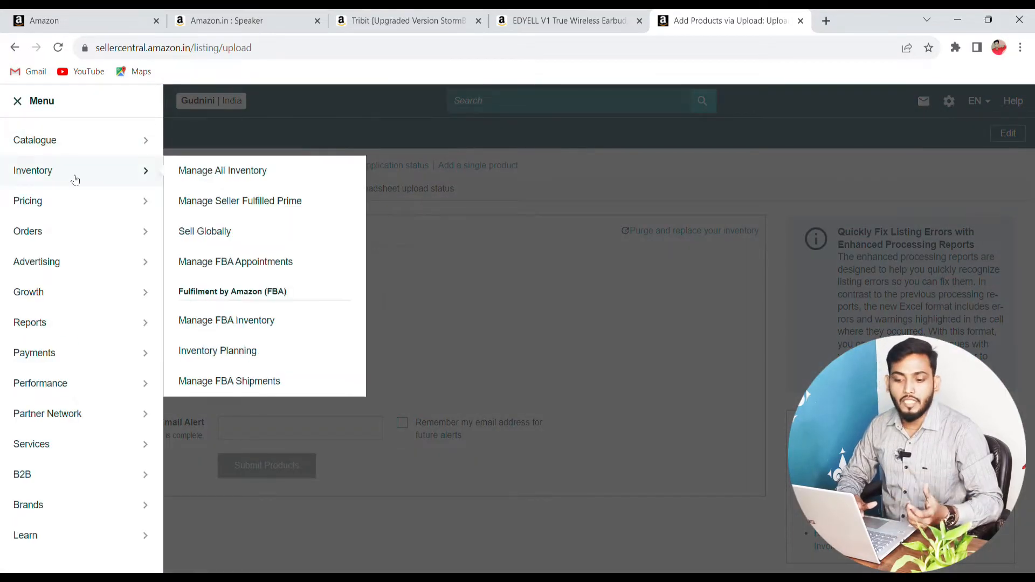
click(215, 170)
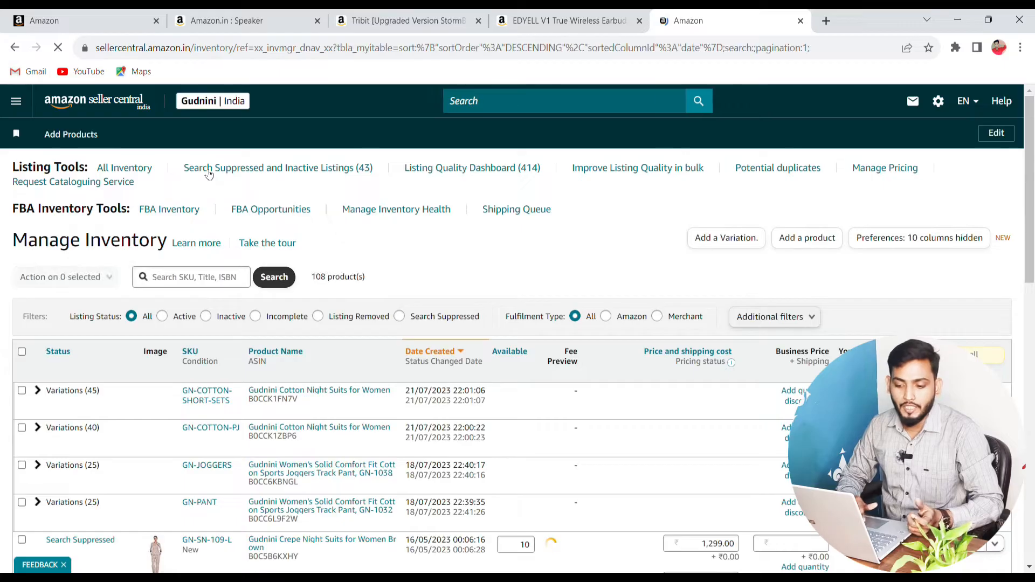
Step: Expand the variations of product GN-1371 in the inventory list and copy the ASIN B0C5B44BW4 of variation GN-1371-L
scroll(305, 365, down, 3)
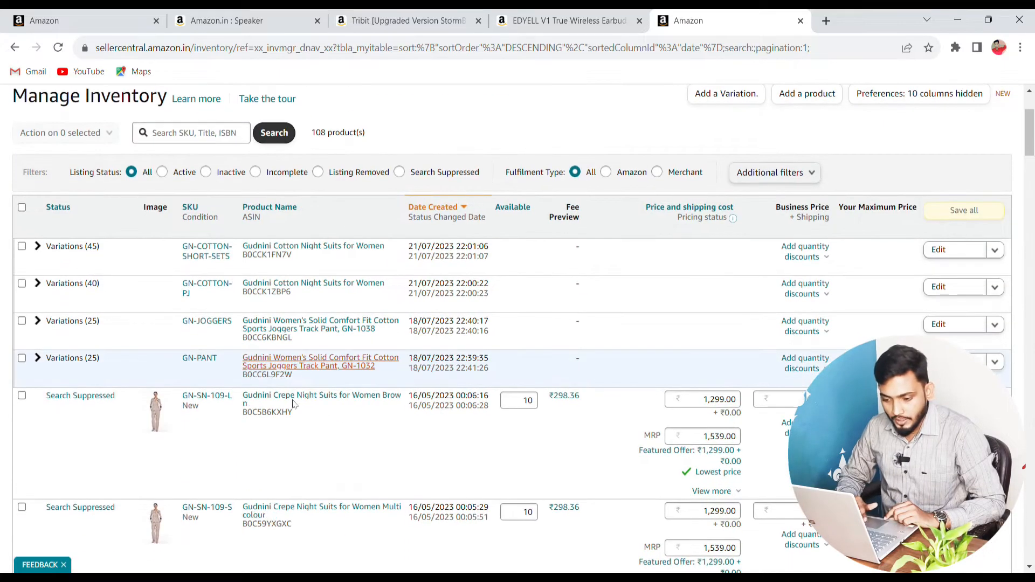
scroll(115, 321, down, 10)
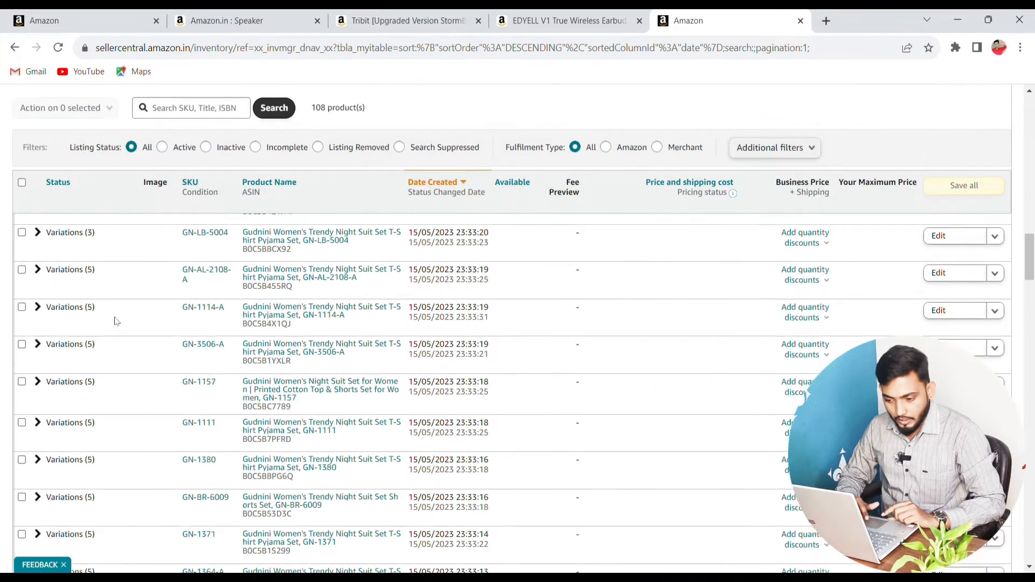
click(41, 421)
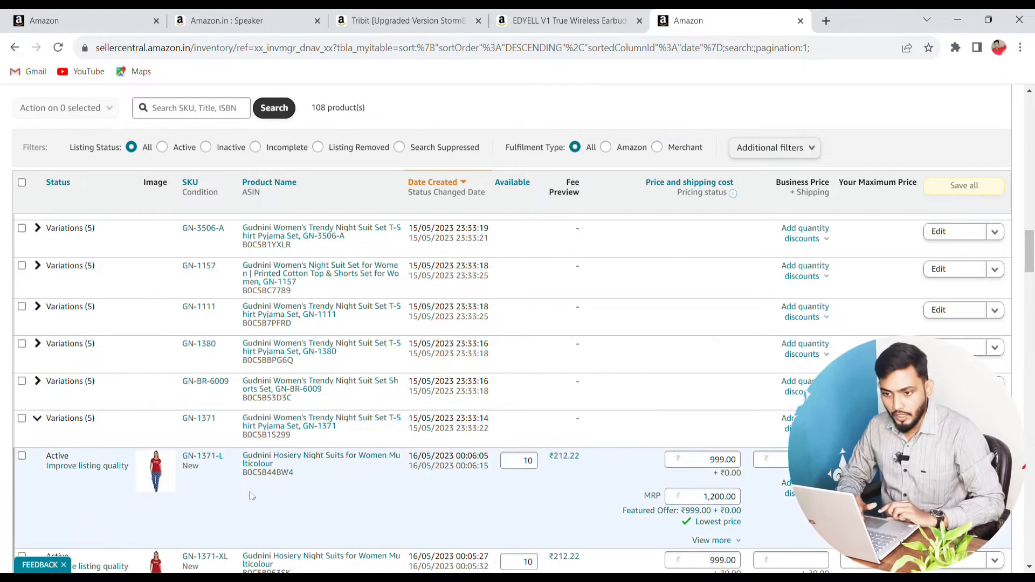
double_click(270, 474)
key(ctrl+c)
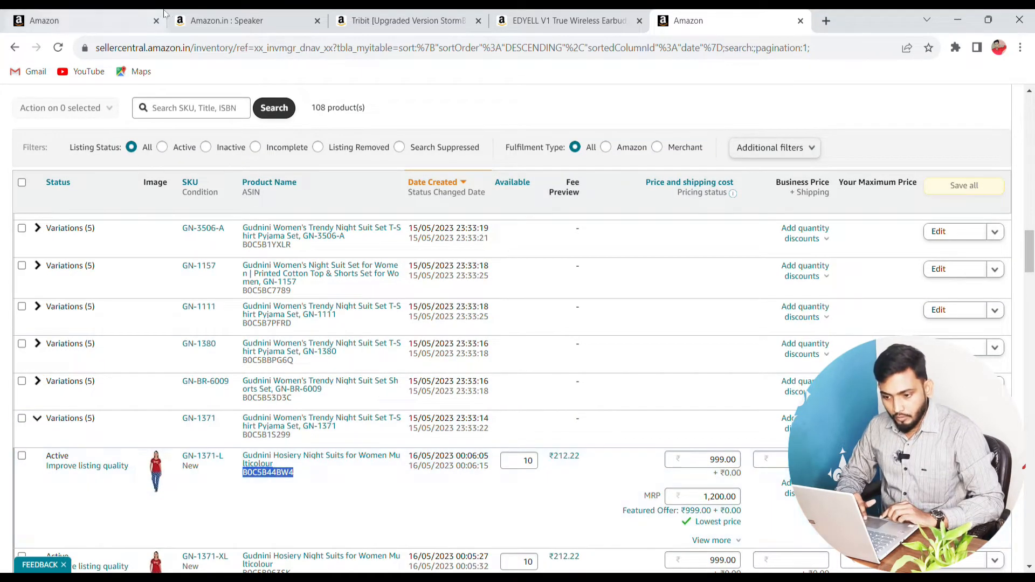
Step: Search the new coupon's products for ASIN B0C5B44BW4 and mark the found pyjama set as participating
click(83, 16)
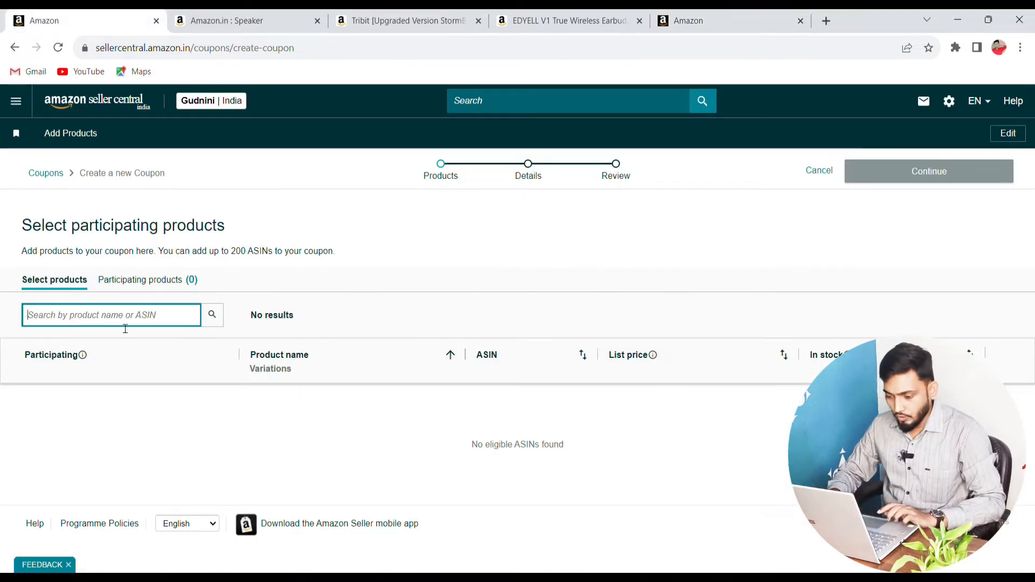
key(ctrl+v)
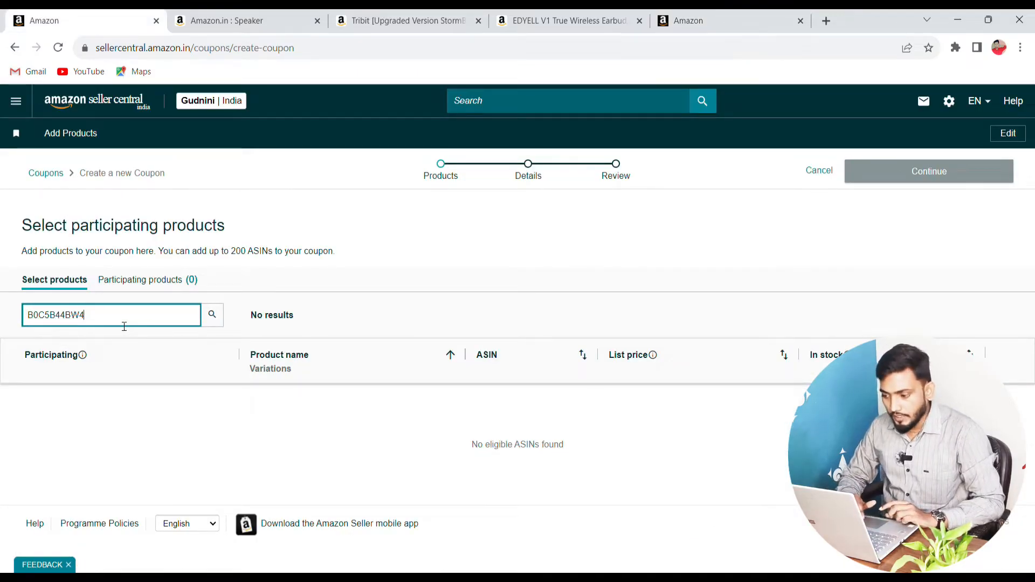
key(Return)
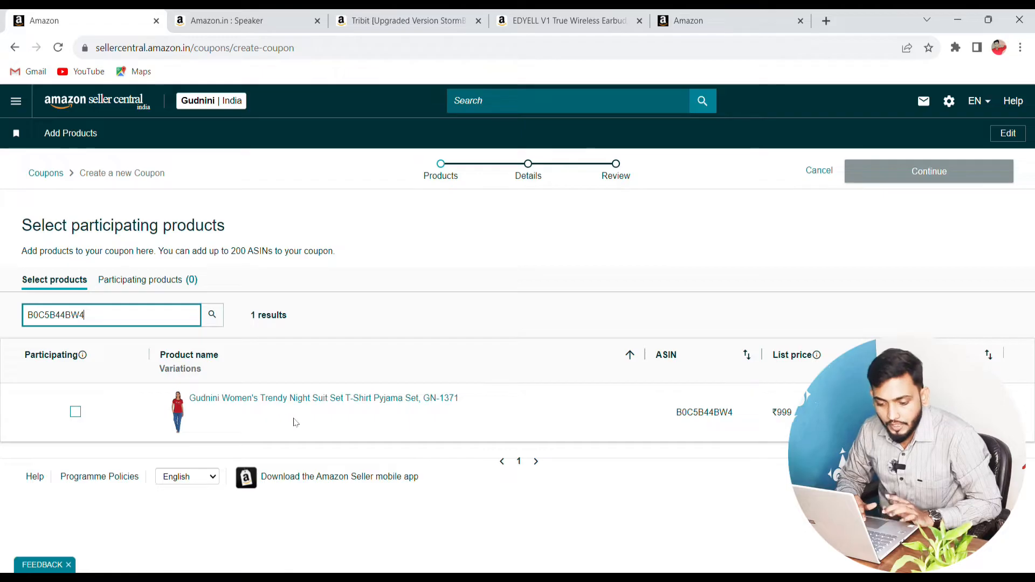
click(75, 413)
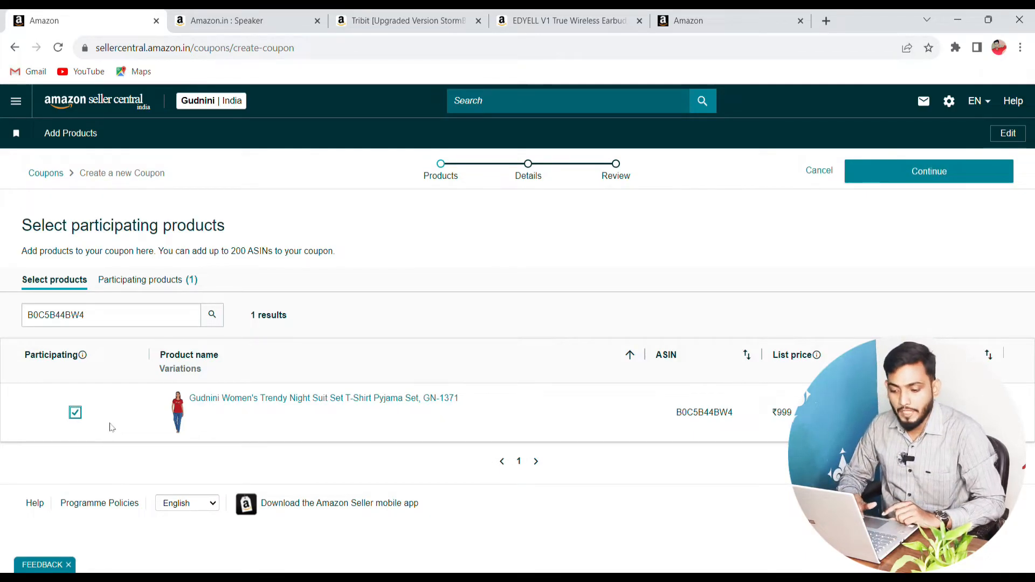
Step: Copy the parent ASIN B0C5B1S299 of product GN-1371 from the inventory list
click(701, 21)
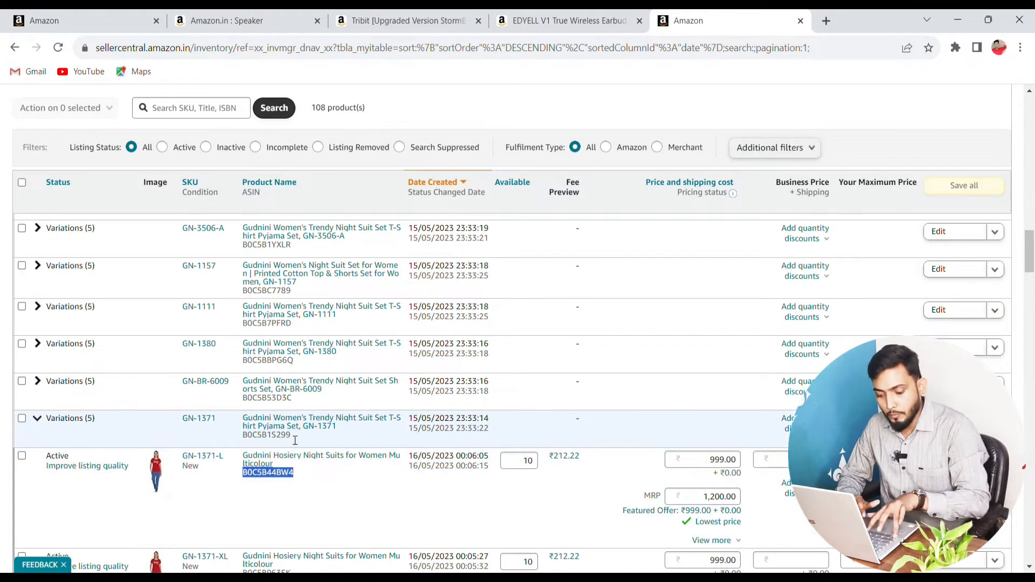
double_click(269, 441)
key(ctrl+c)
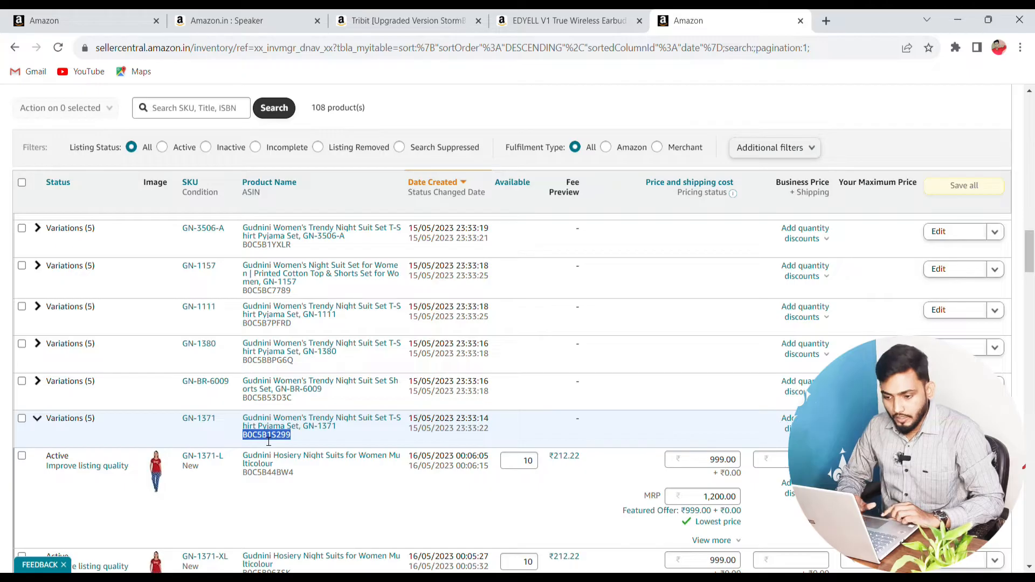
Step: Replace the product search on the coupon page with parent ASIN B0C5B1S299 and run it
click(81, 21)
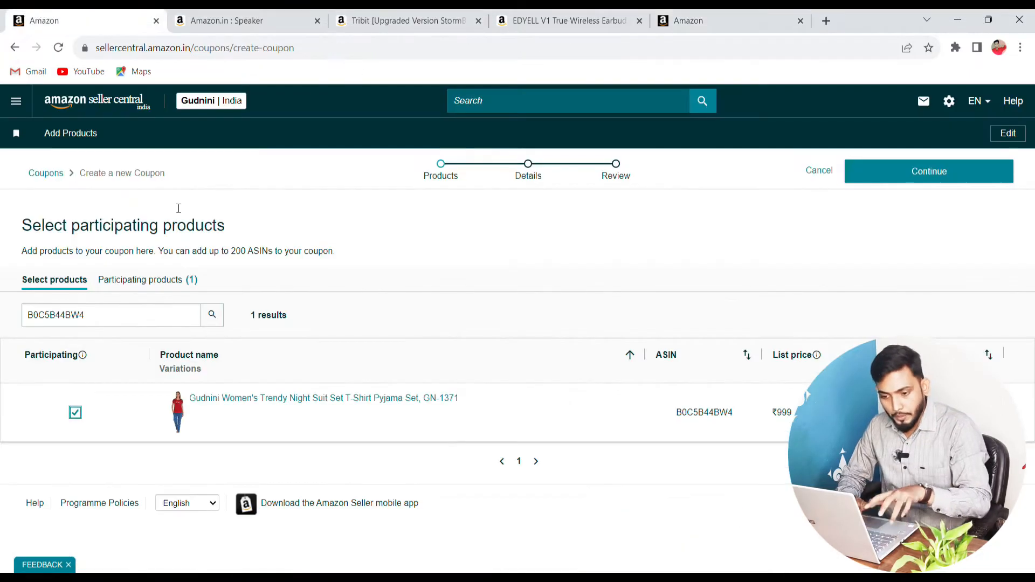
click(116, 314)
key(ctrl+a)
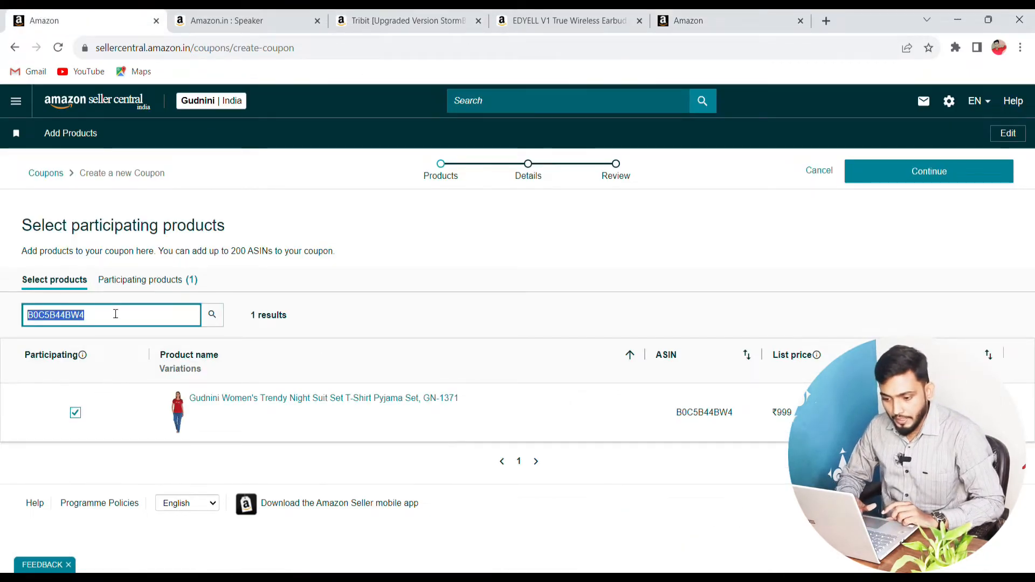
key(ctrl+v)
key(Return)
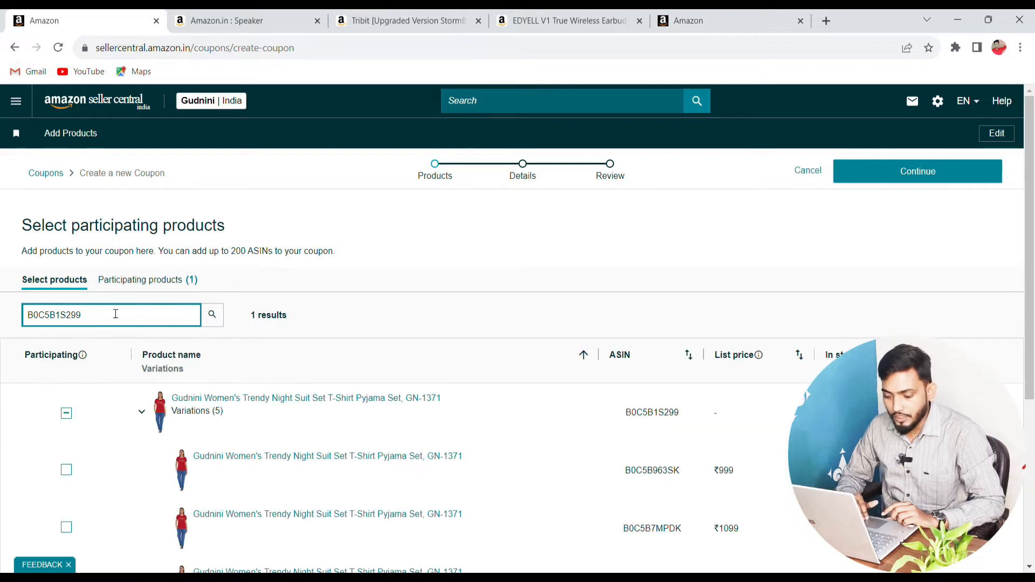
Step: Mark the GN-1371 parent product with all its variations as participating and continue to the coupon details
scroll(394, 347, down, 4)
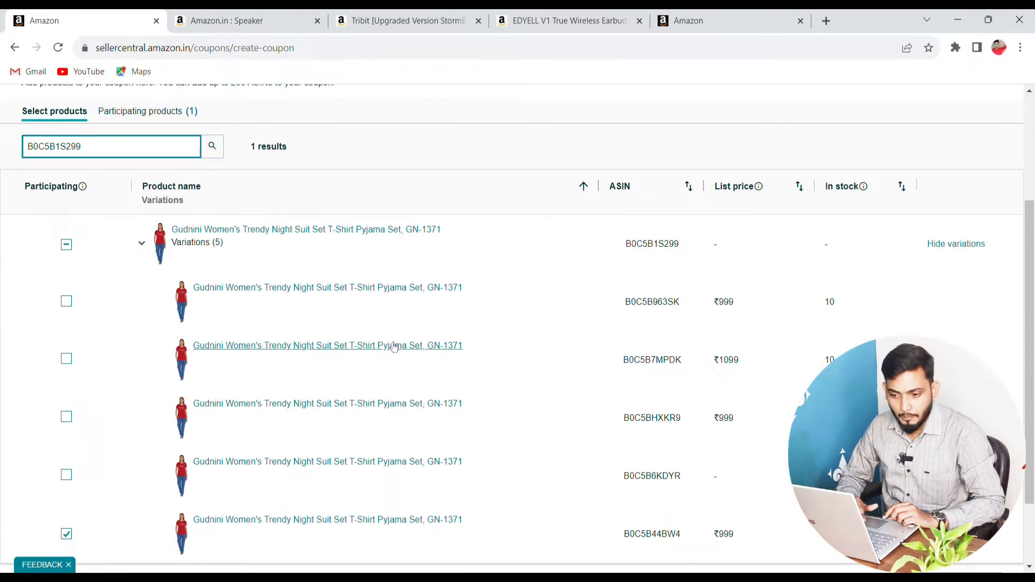
scroll(394, 347, down, 1)
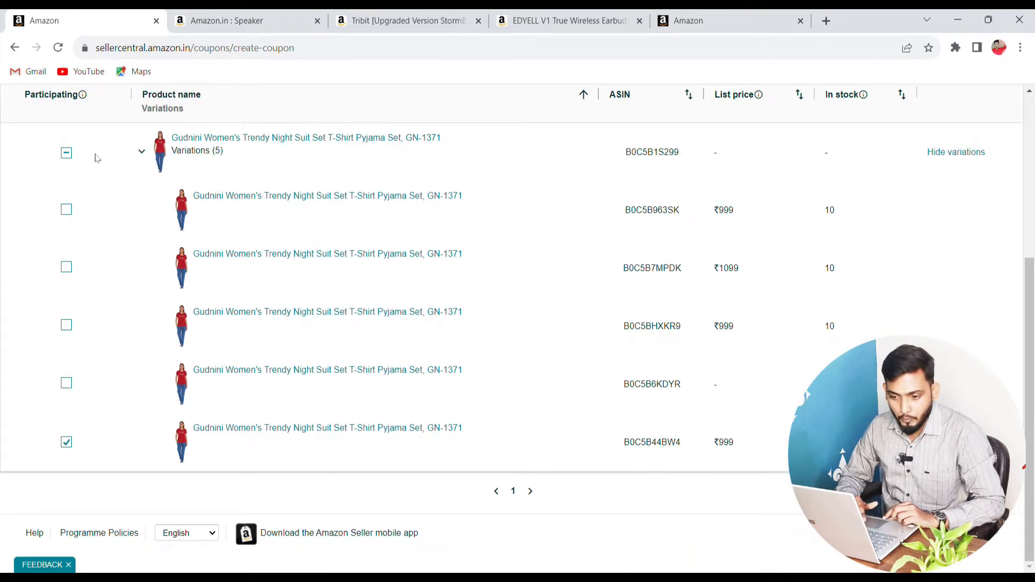
scroll(86, 157, up, 1)
click(66, 181)
scroll(190, 406, down, 1)
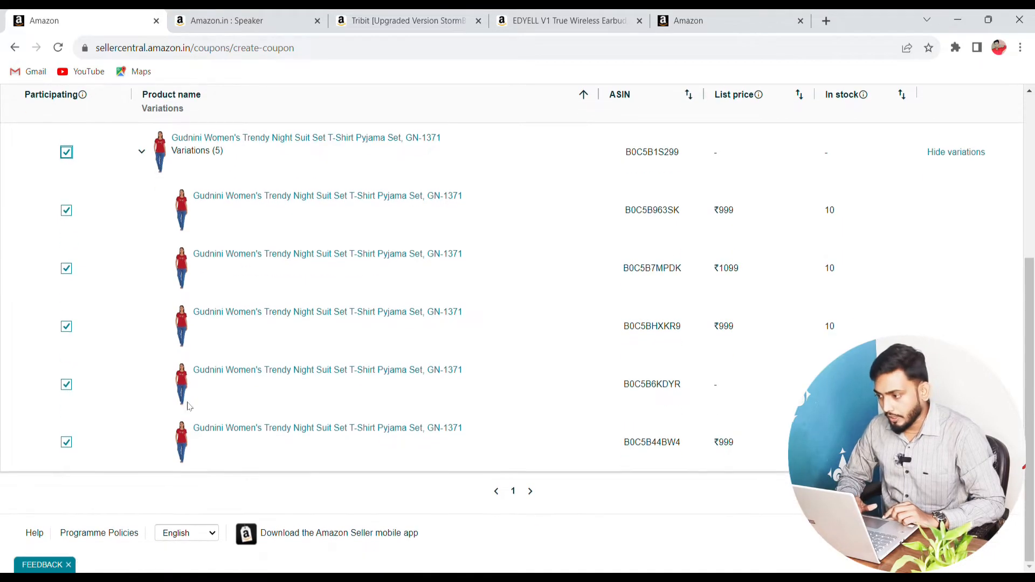
scroll(190, 406, up, 5)
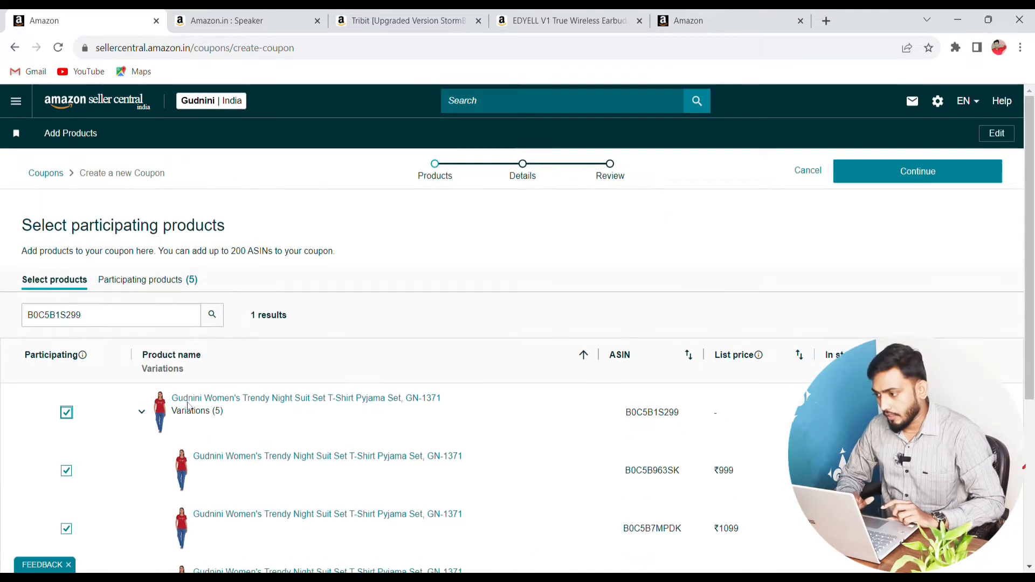
click(933, 171)
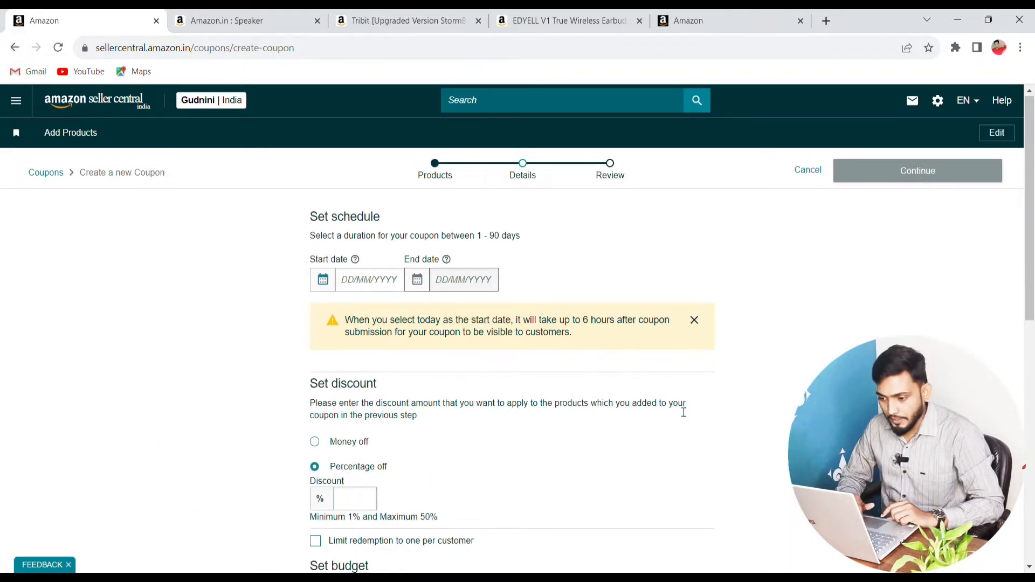
Step: Set the coupon's start date to 14/11/2023
scroll(683, 410, down, 7)
scroll(678, 410, up, 8)
click(382, 279)
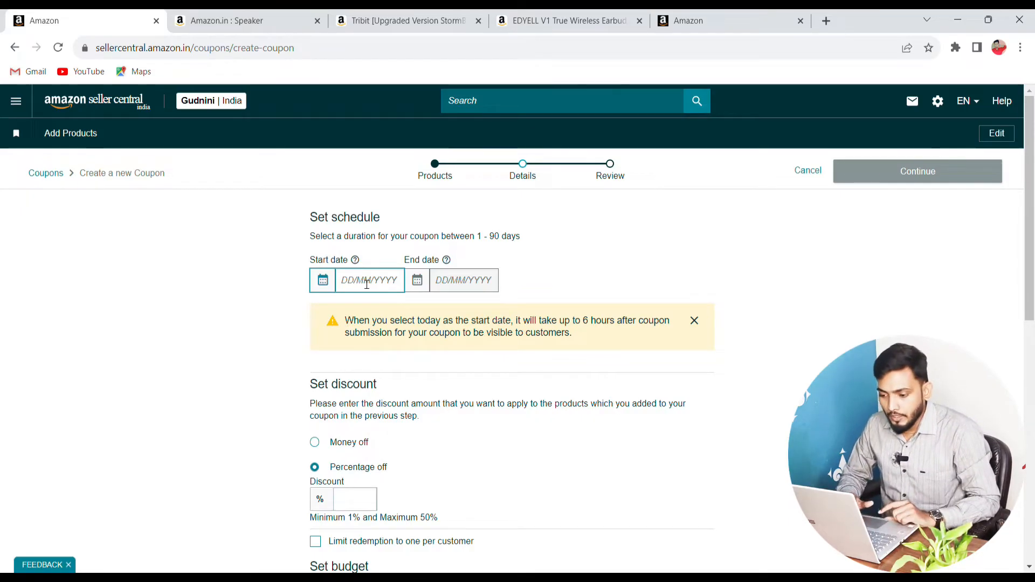
click(367, 284)
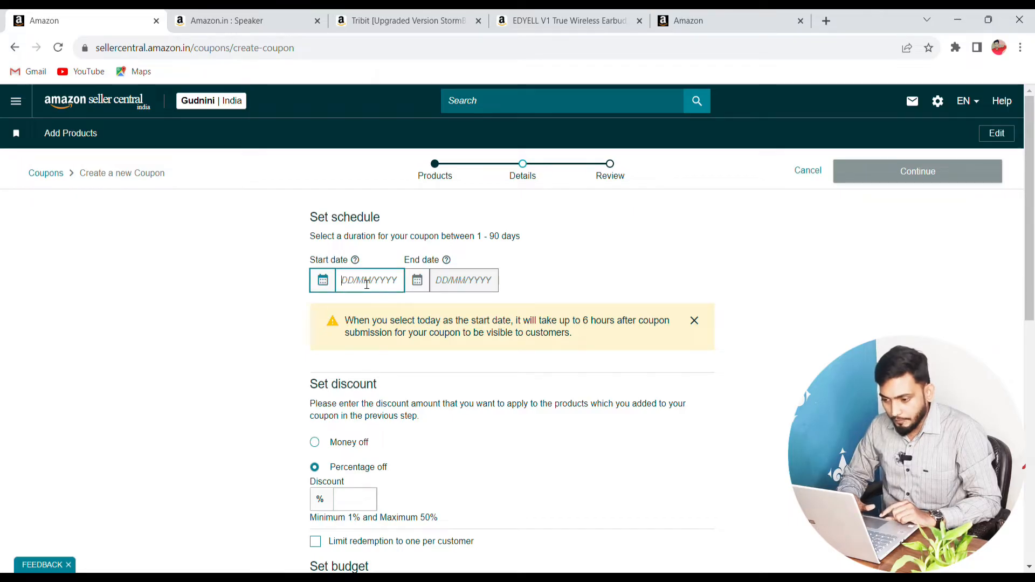
click(367, 284)
click(382, 399)
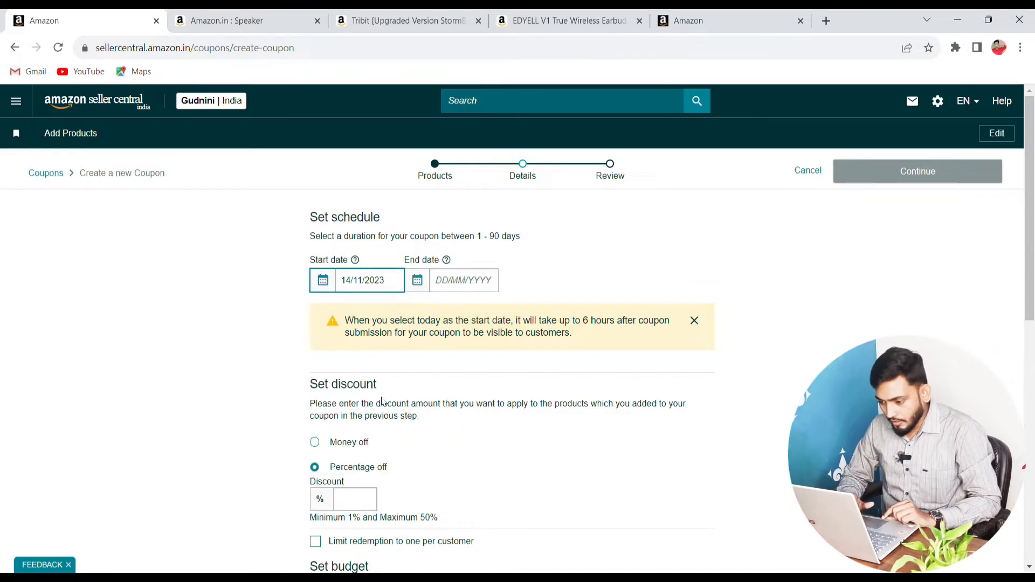
Step: Set the coupon's end date to 30/11/2023
click(474, 280)
click(474, 280)
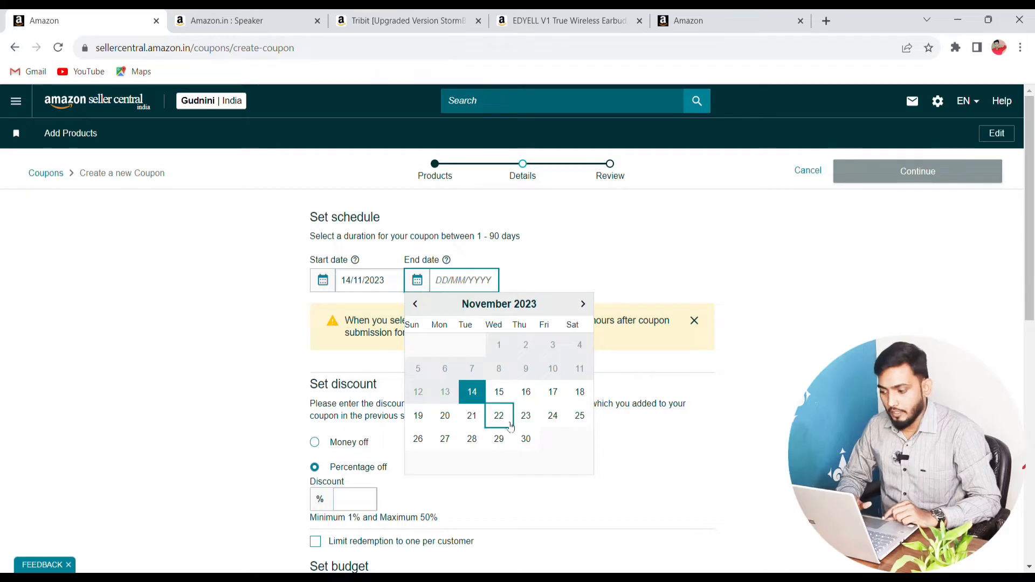
click(526, 438)
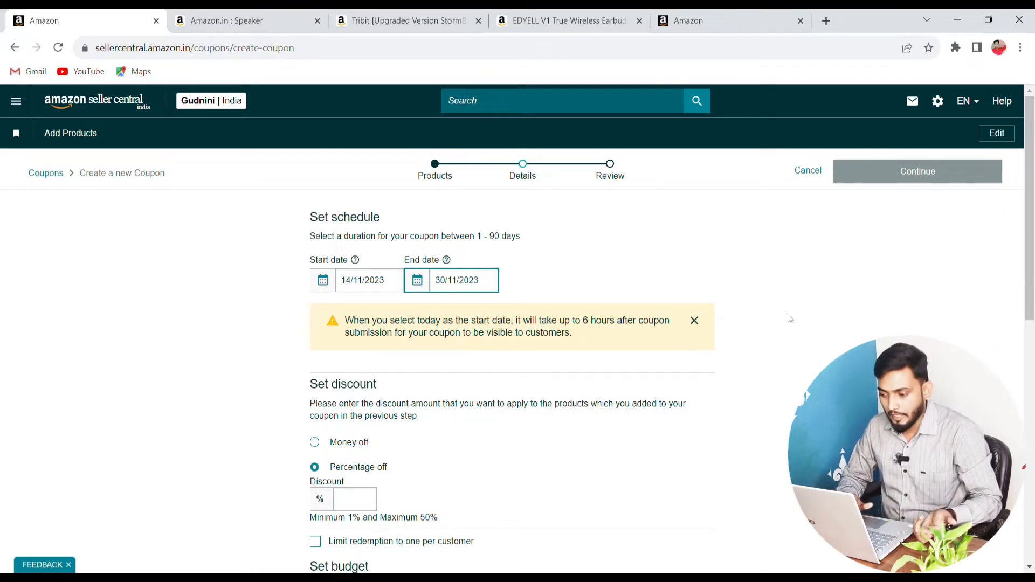
click(758, 343)
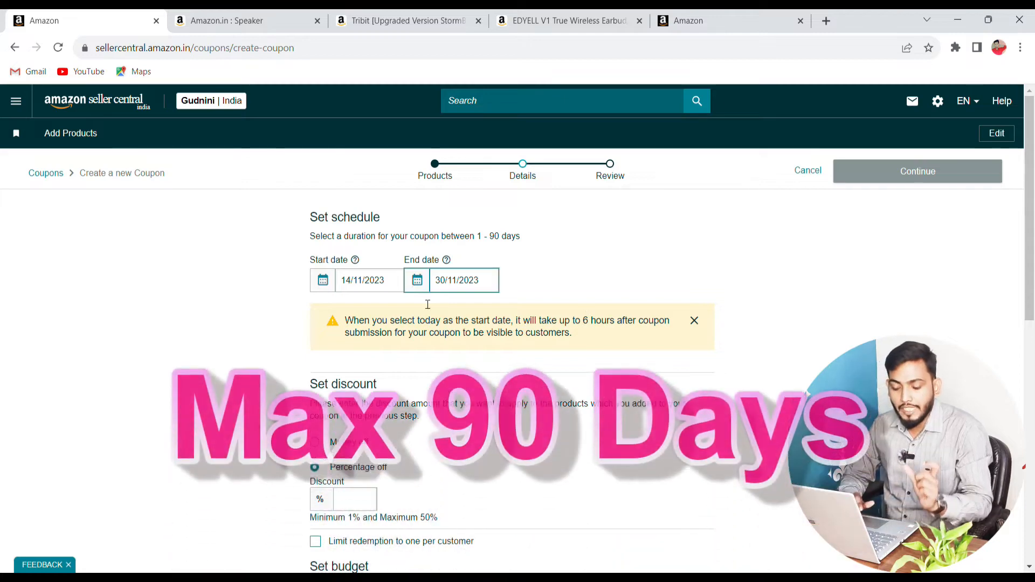
Step: Change the coupon's discount type to Money off and enter an amount of ₹300
scroll(428, 305, down, 2)
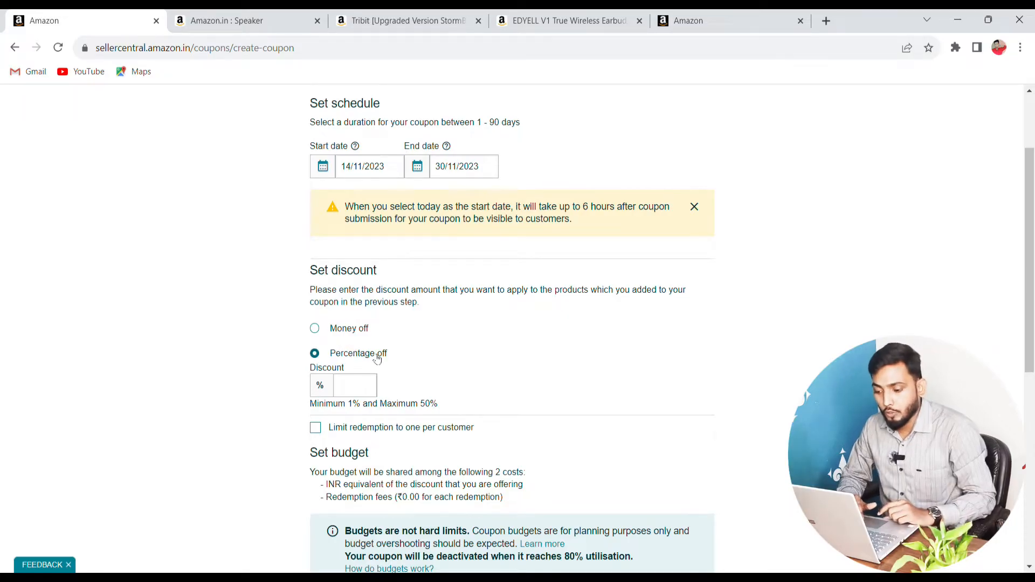
click(357, 387)
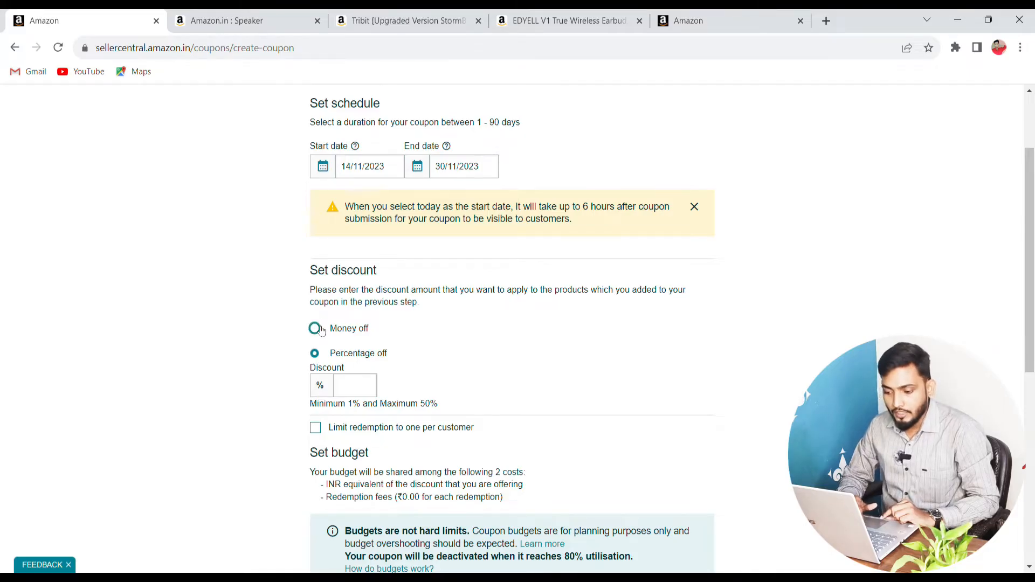
click(320, 330)
click(354, 388)
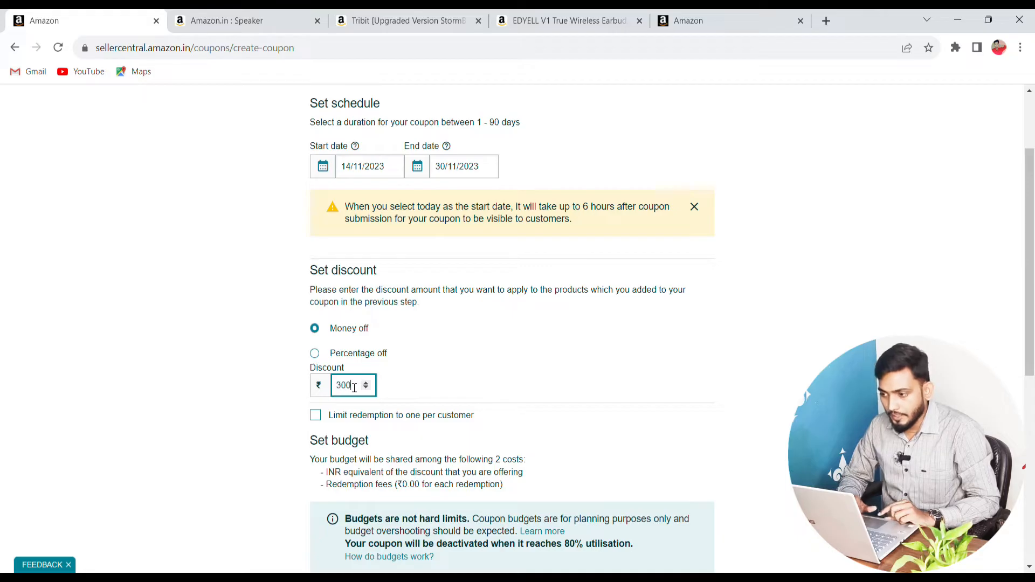
Step: Look at how the coupons appear on the EDYELL earbuds and Tribit speaker product pages, and return to the coupon form
click(679, 22)
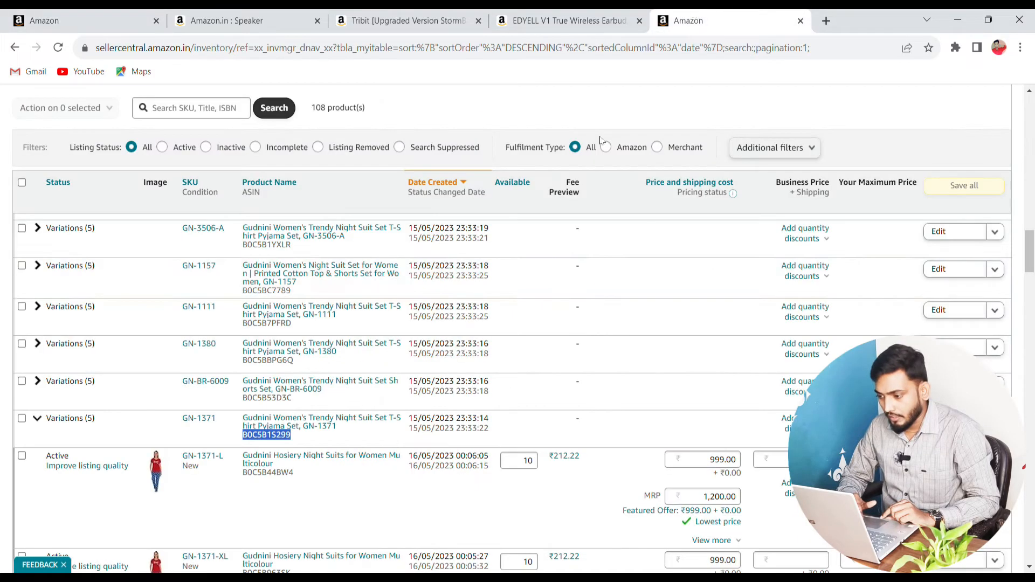
click(597, 13)
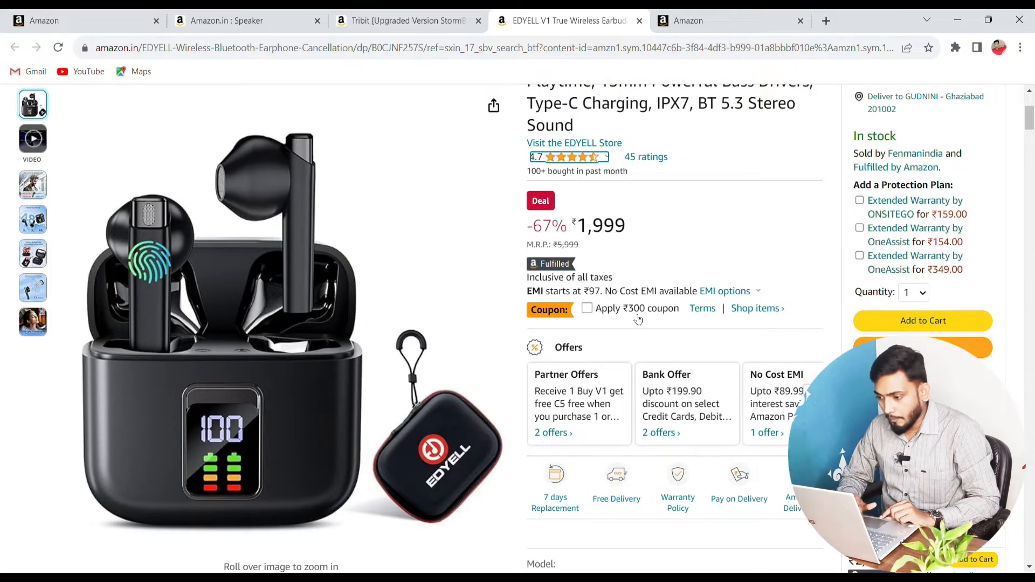
click(444, 17)
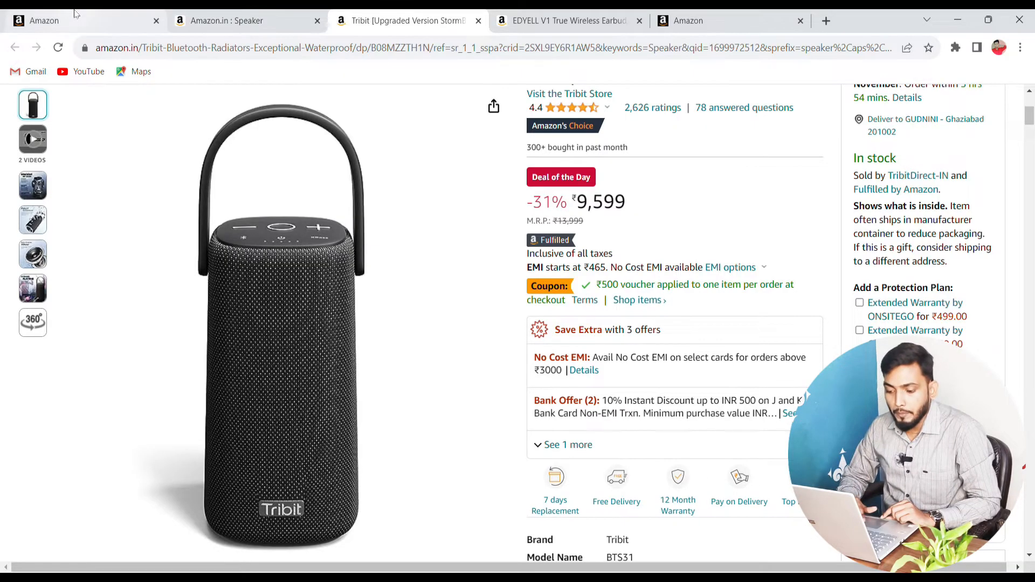
click(79, 18)
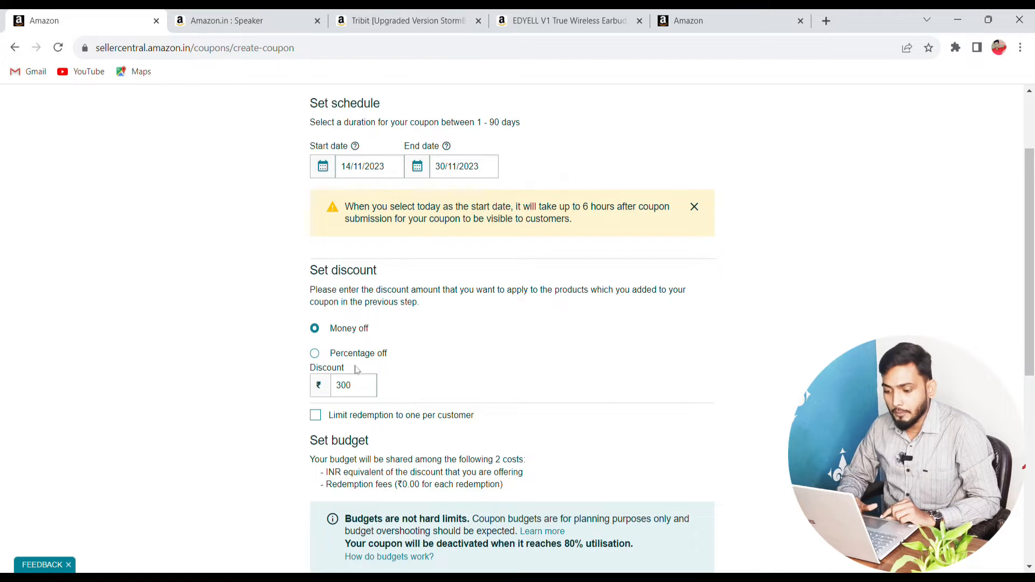
Step: Switch the coupon's discount to Percentage off with a value of 10%
click(314, 353)
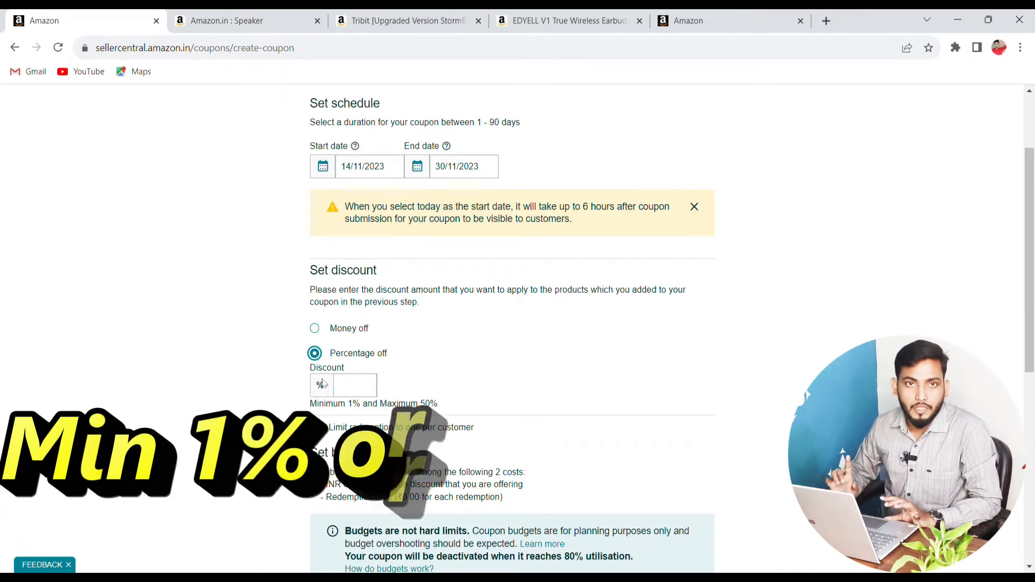
click(352, 389)
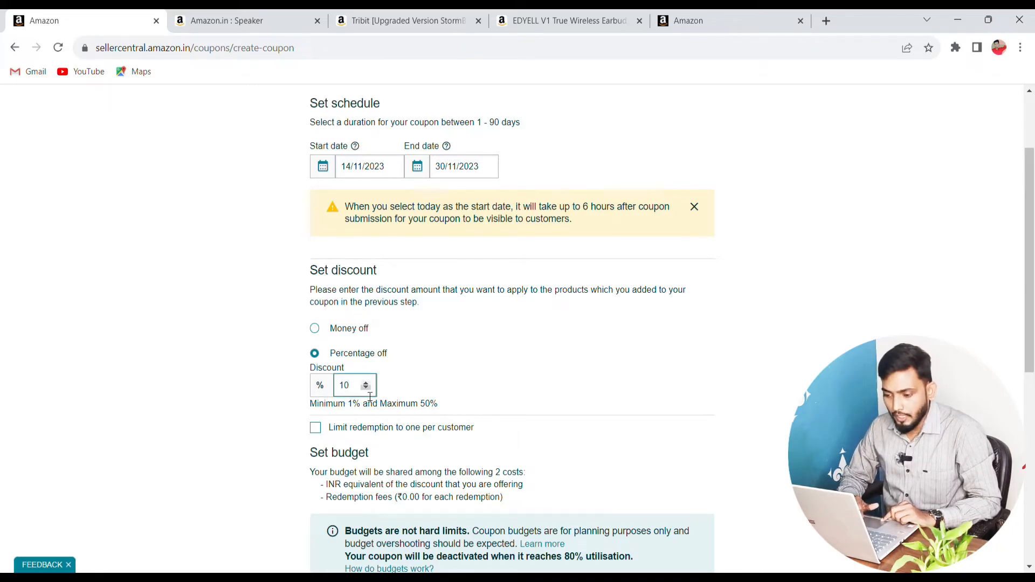
Step: Set the coupon's discount to Money off with an amount of ₹25
click(327, 330)
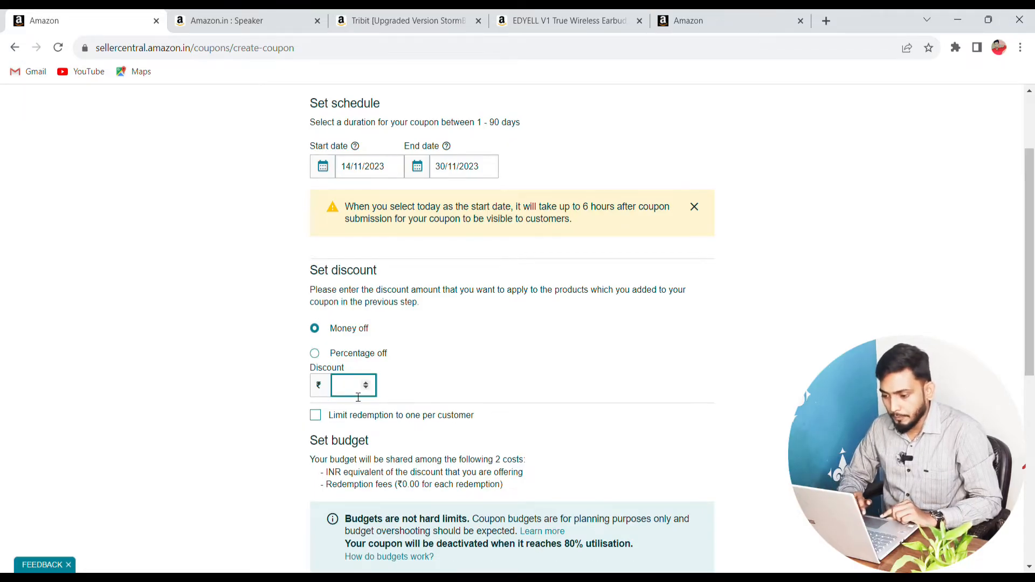
text(25)
click(570, 381)
Step: Set the coupon's budget to ₹2000
scroll(571, 381, down, 2)
scroll(573, 381, down, 1)
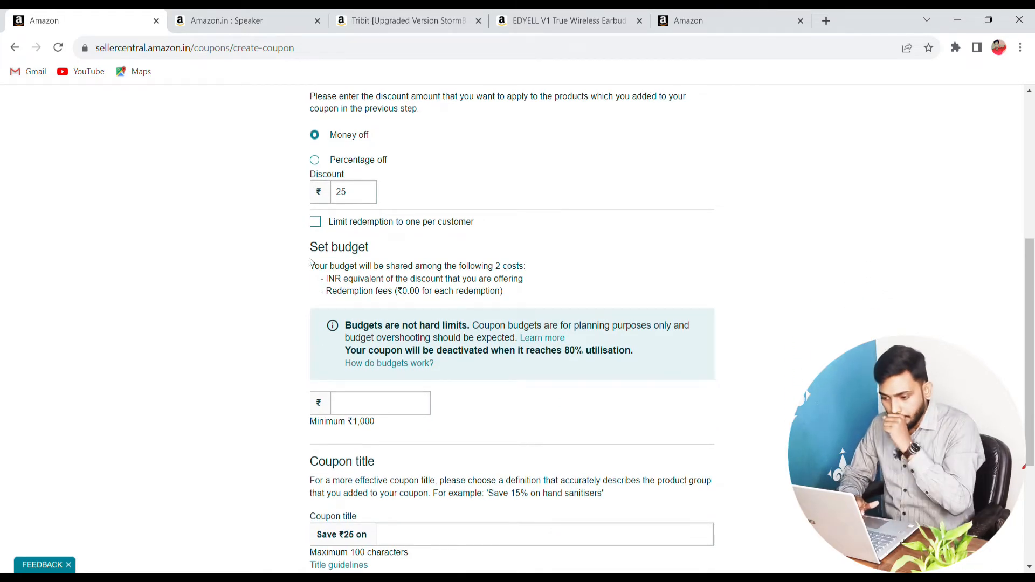
click(363, 409)
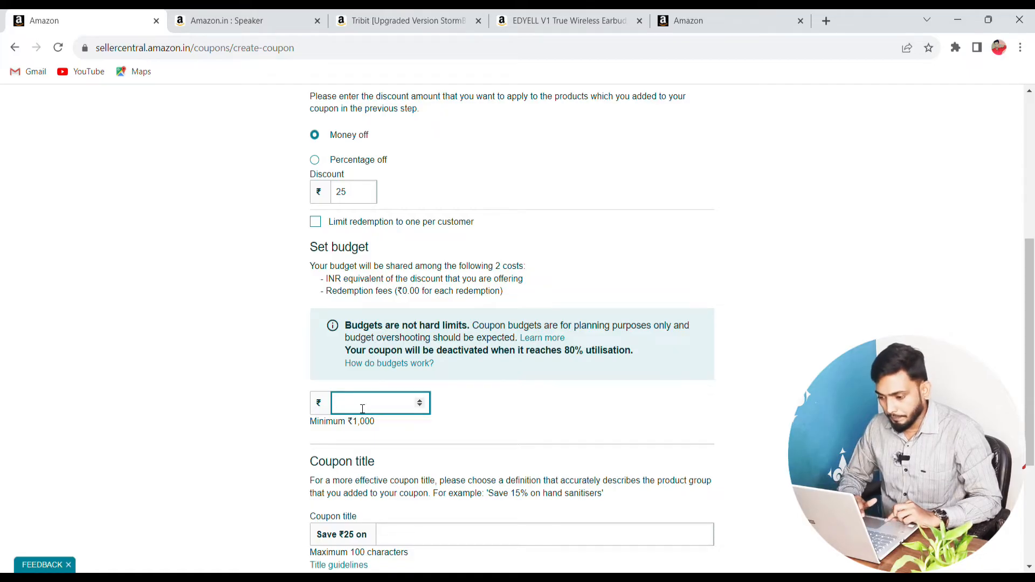
text(2000)
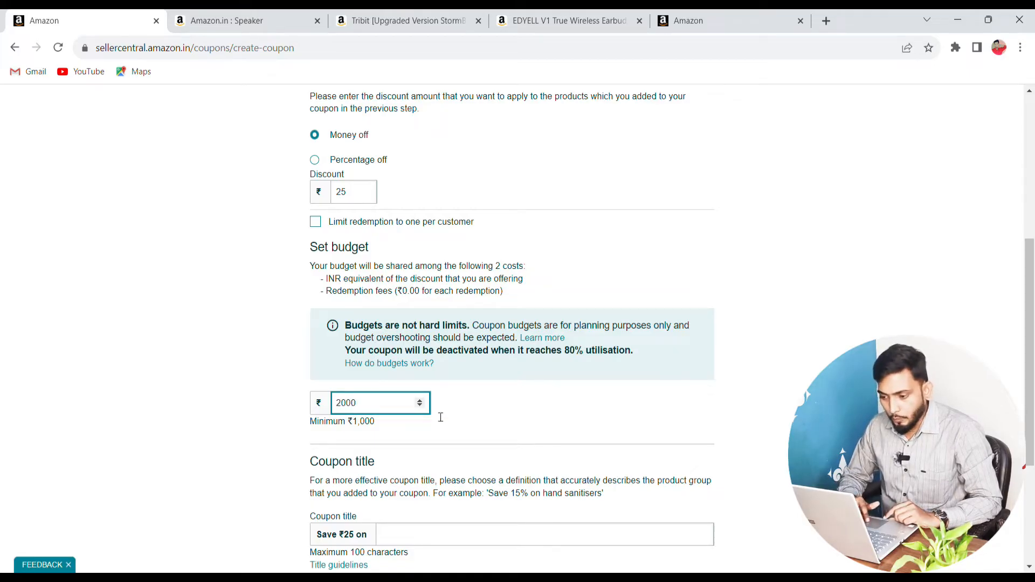
Step: Check the GN-1371 product name in the inventory list and enter "Night Suit" as the coupon title
scroll(502, 428, down, 3)
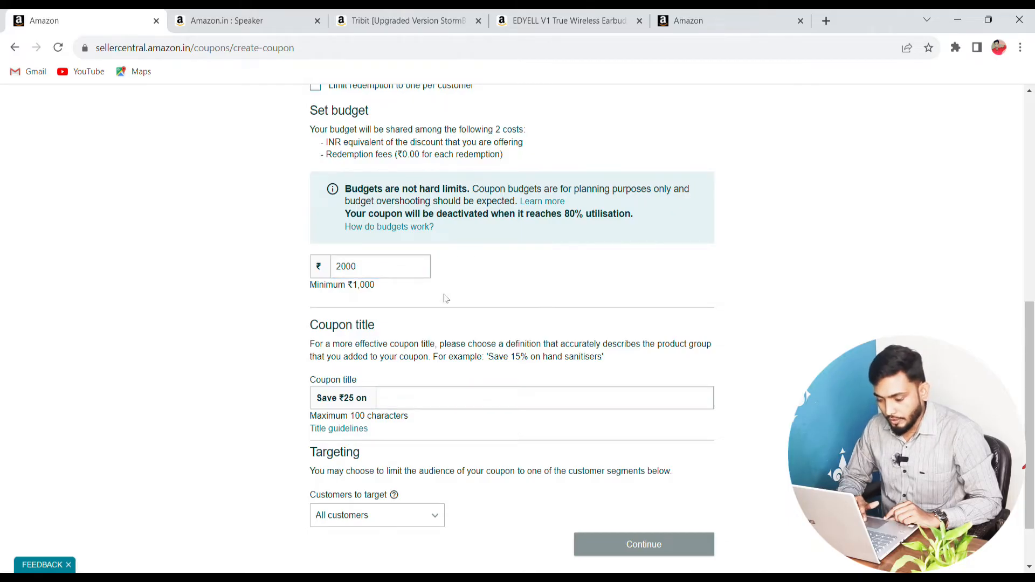
click(414, 400)
scroll(481, 270, up, 10)
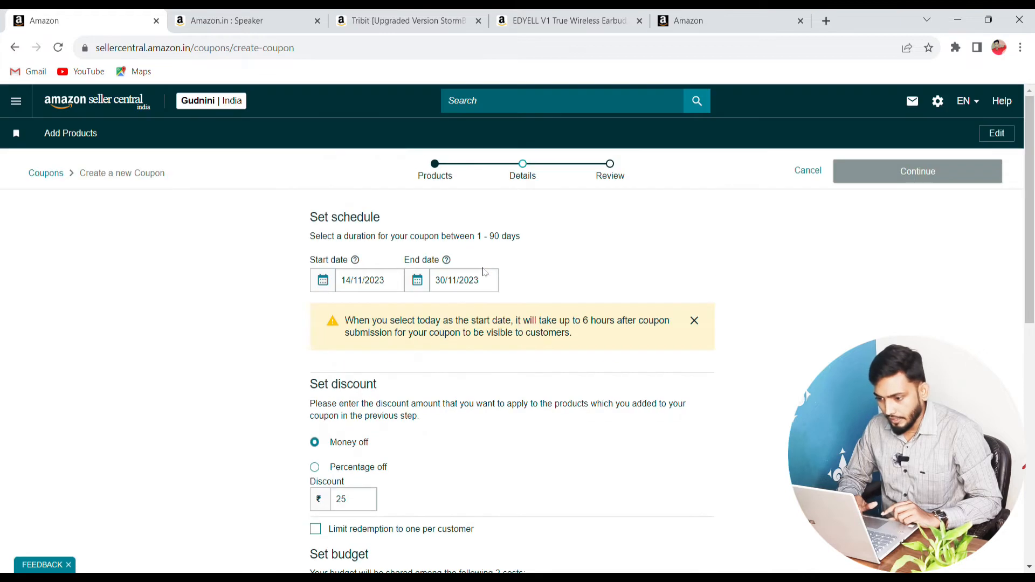
click(693, 17)
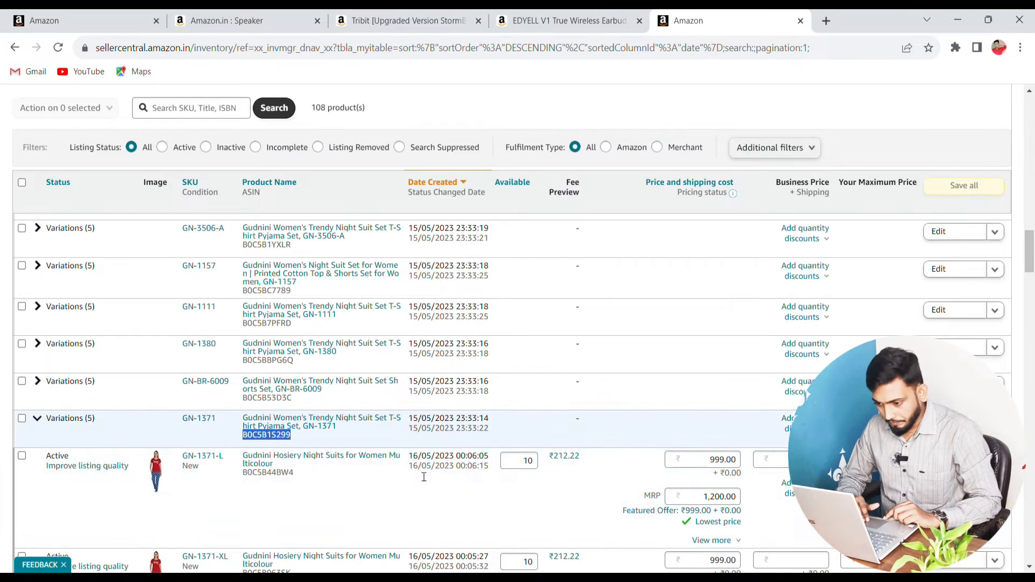
click(57, 14)
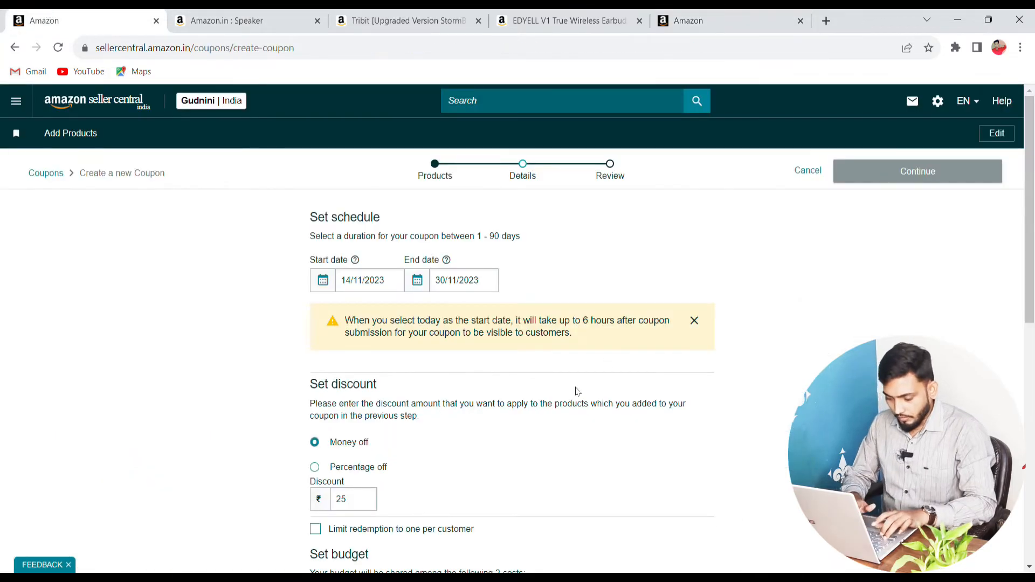
scroll(574, 397, down, 10)
click(424, 333)
text(Night Suit)
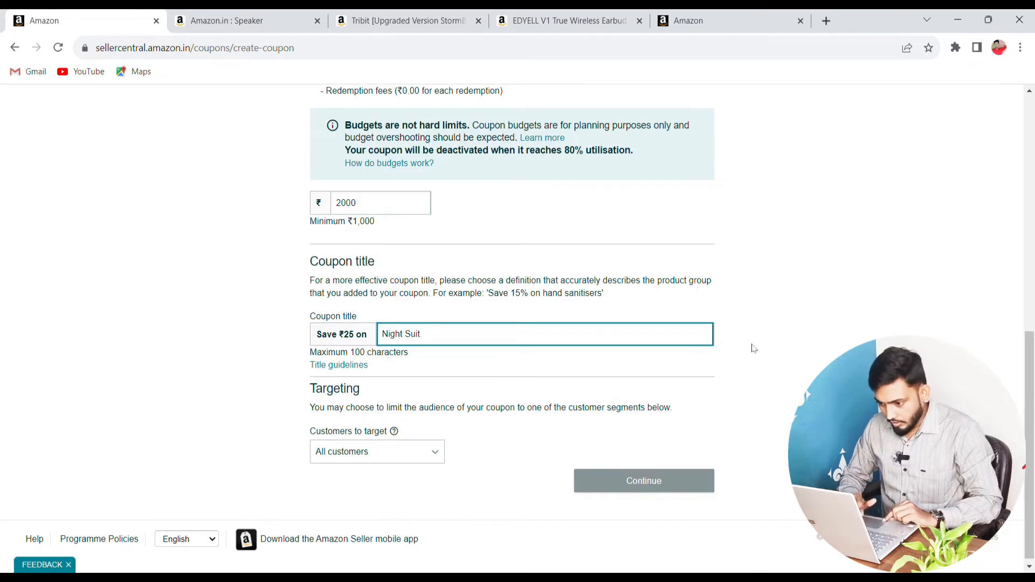
click(791, 381)
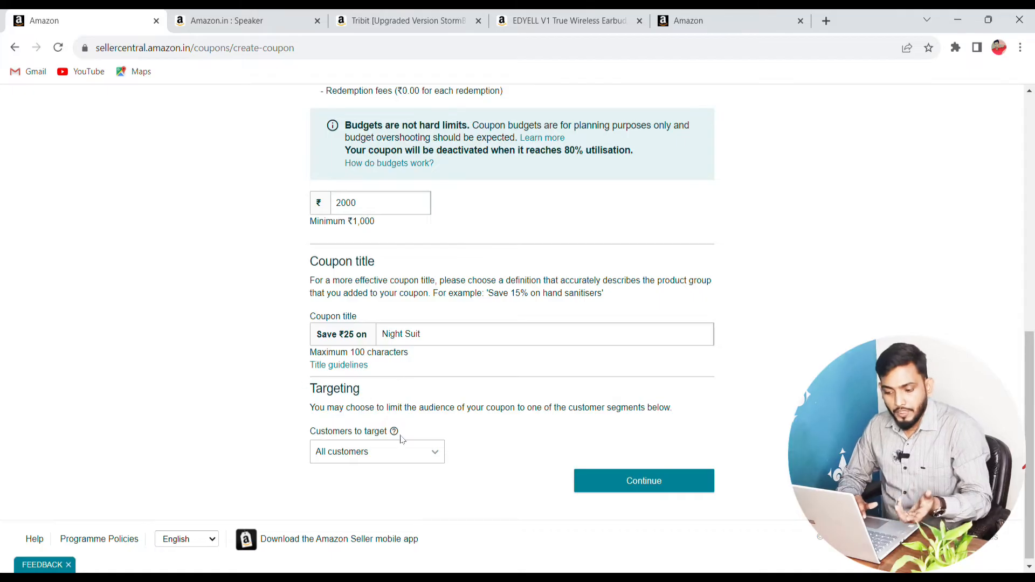
Step: Switch the coupon's target customers to Amazon Prime members and back to All customers
click(420, 455)
click(421, 456)
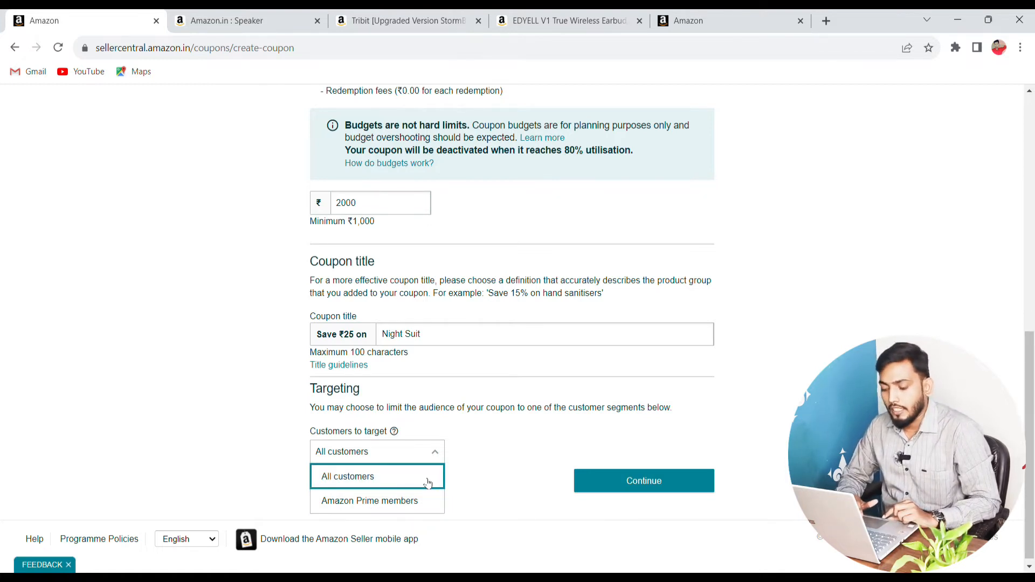
click(414, 503)
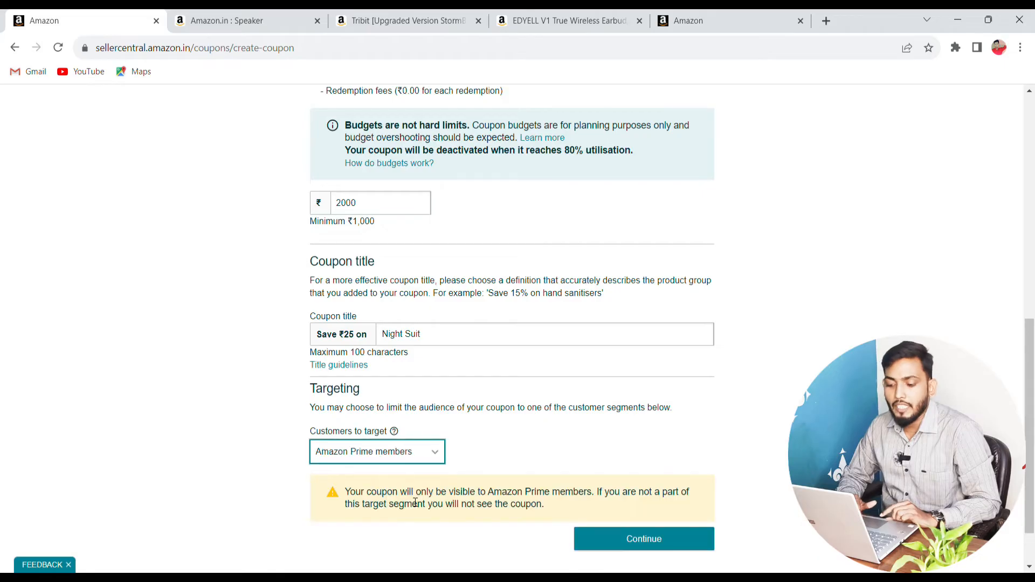
click(422, 450)
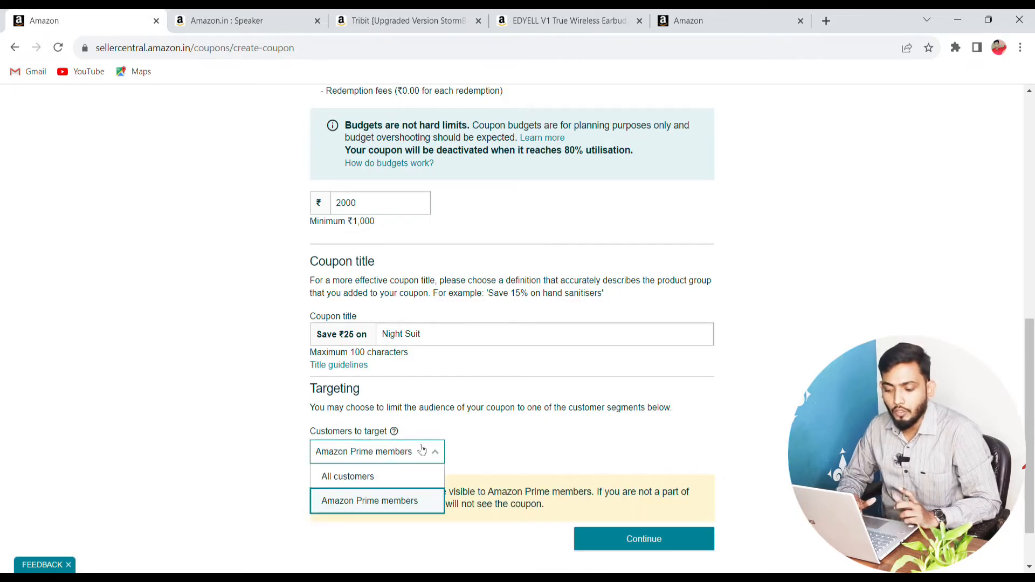
click(392, 478)
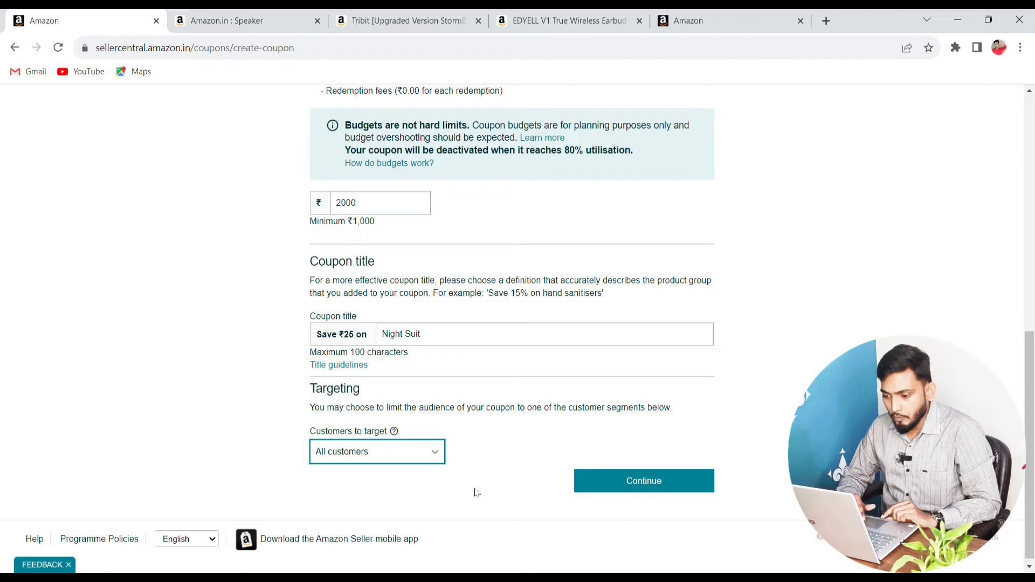
Step: Check the completed schedule, discount, budget and title settings and continue to the coupon's review stage
scroll(536, 160, up, 5)
scroll(515, 296, up, 3)
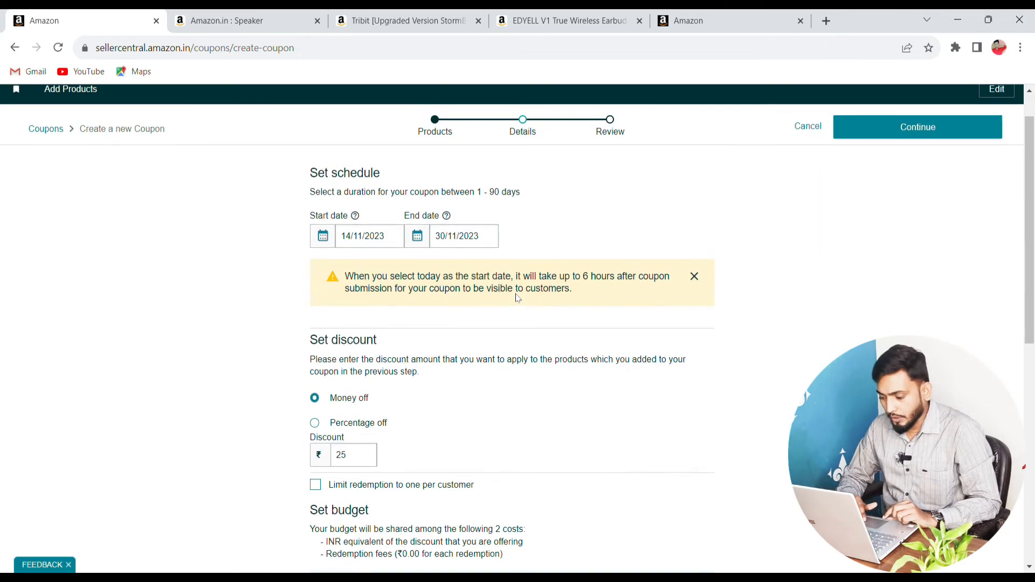
scroll(629, 393, down, 8)
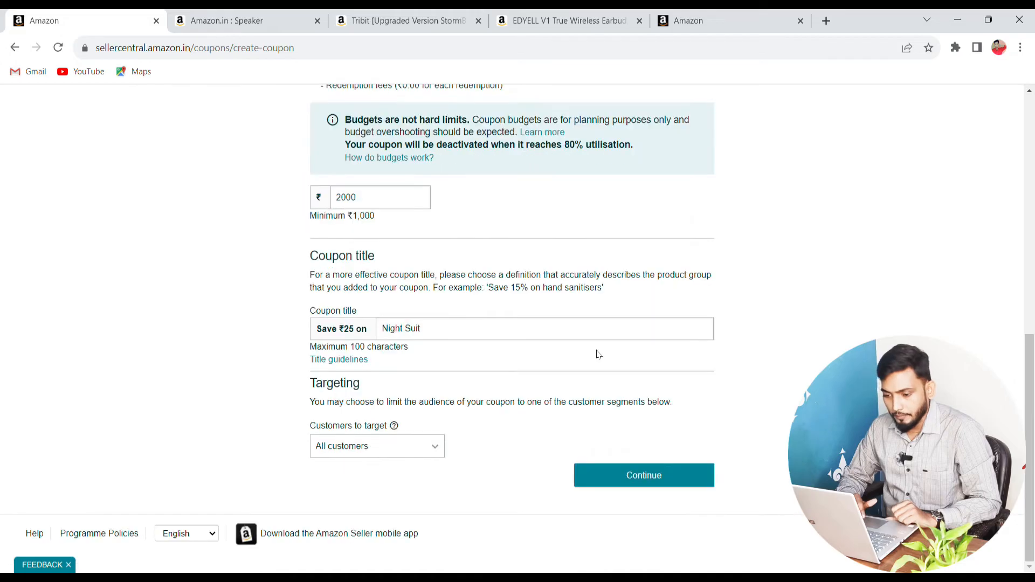
click(620, 473)
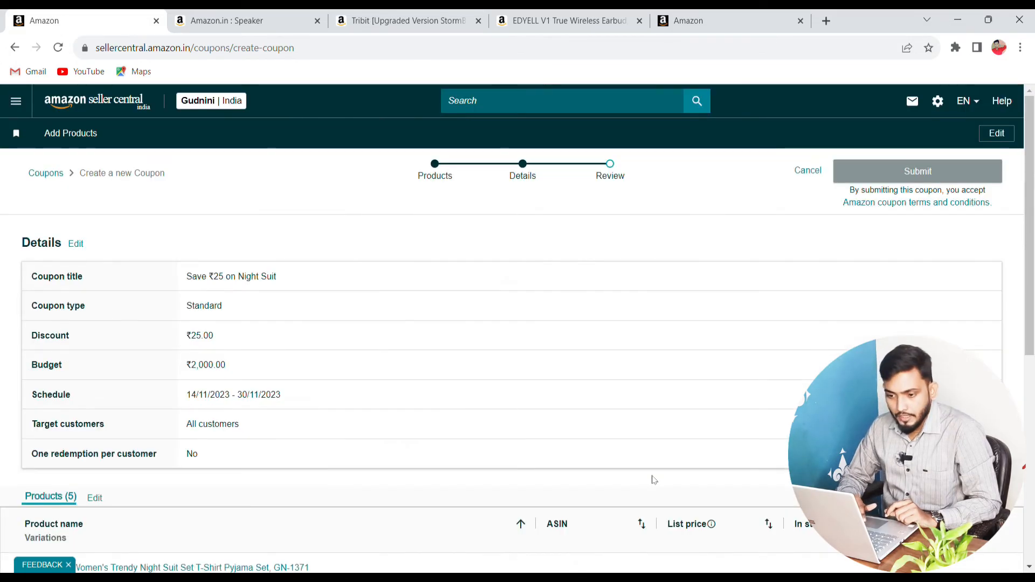
Step: Examine the coupon's title, discount, budget, schedule and target customers, plus the participating GN-1371 variations, on the review page
scroll(500, 361, down, 4)
scroll(314, 190, up, 4)
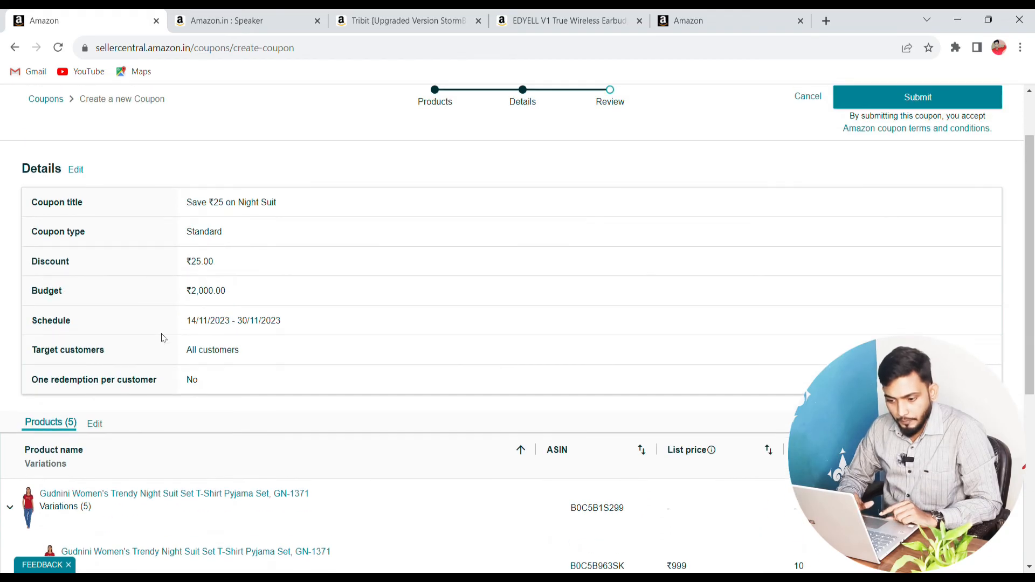
triple_click(65, 360)
double_click(219, 360)
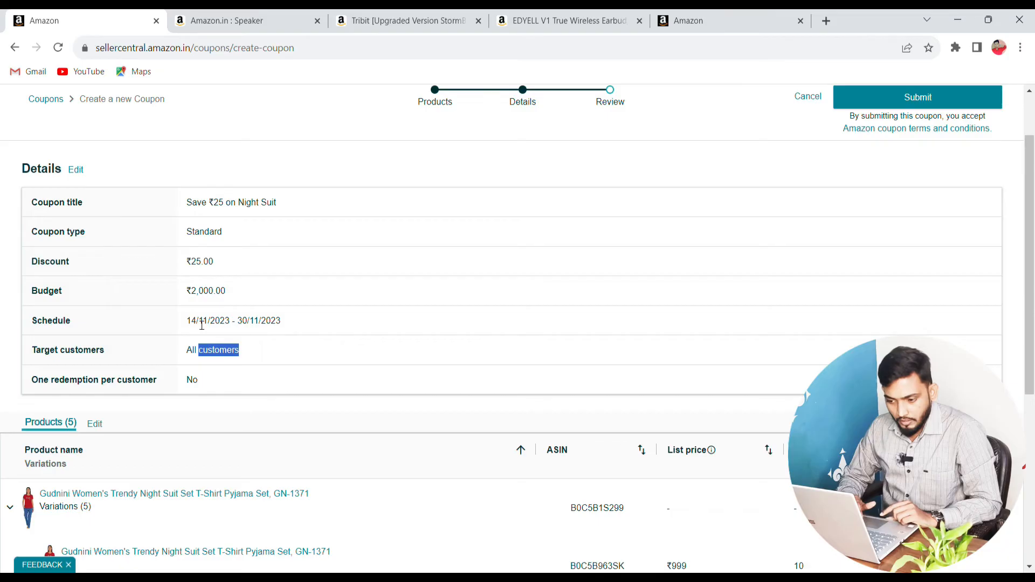
double_click(256, 328)
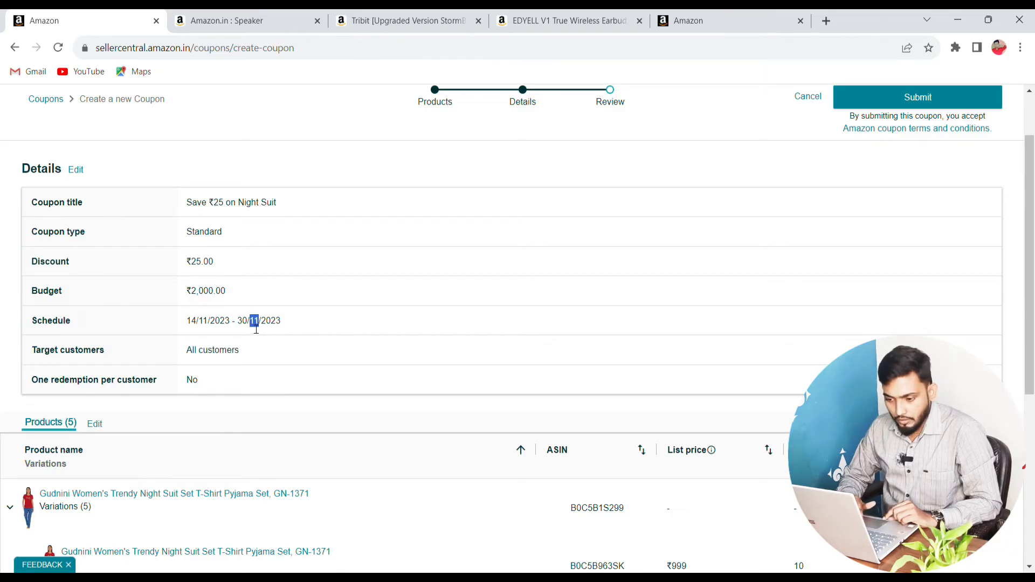
click(107, 290)
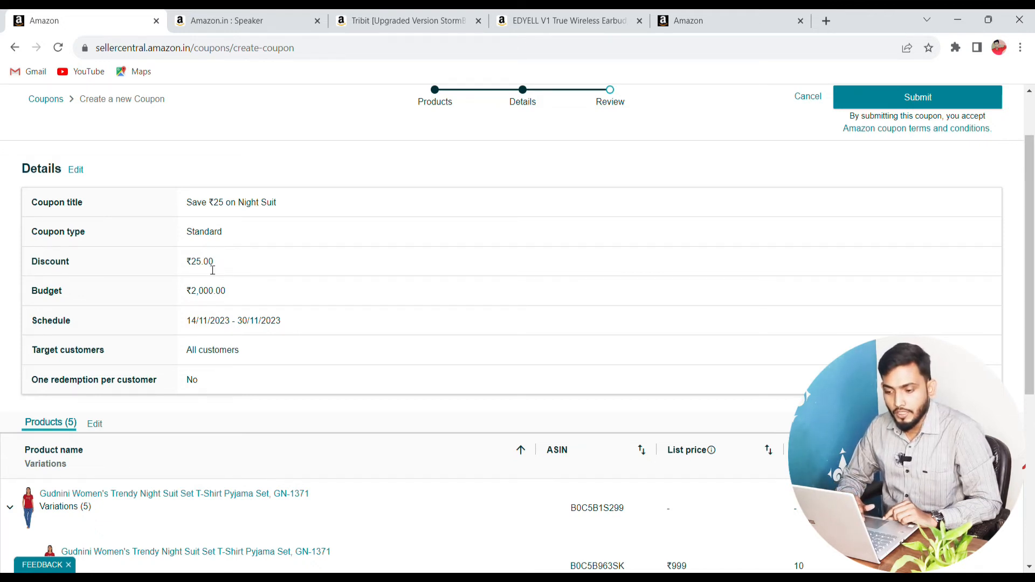
scroll(212, 271, up, 1)
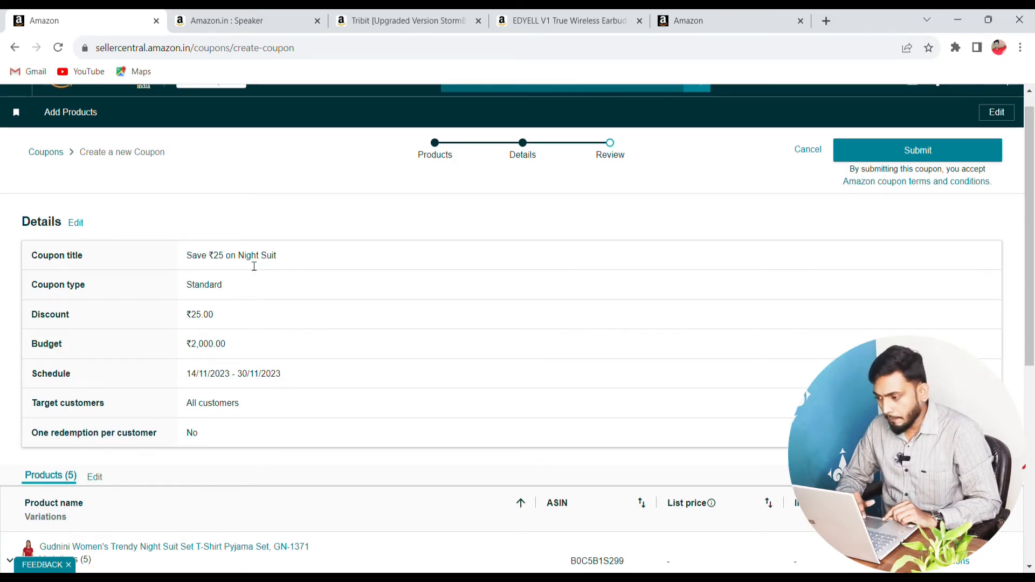
scroll(284, 264, down, 3)
scroll(284, 264, down, 4)
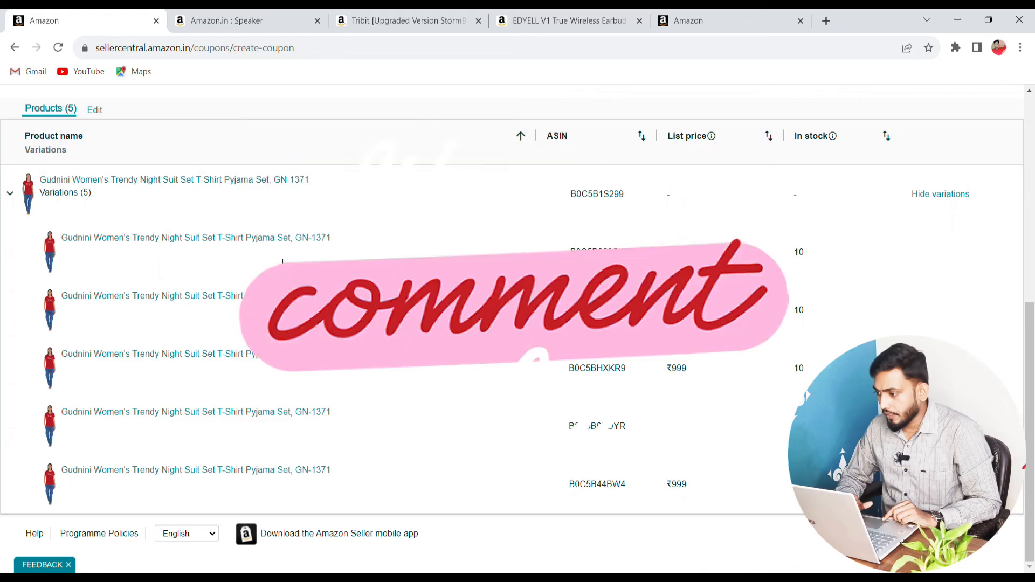
Step: Submit the reviewed "Save ₹25 on Night Suit" coupon
scroll(545, 282, up, 7)
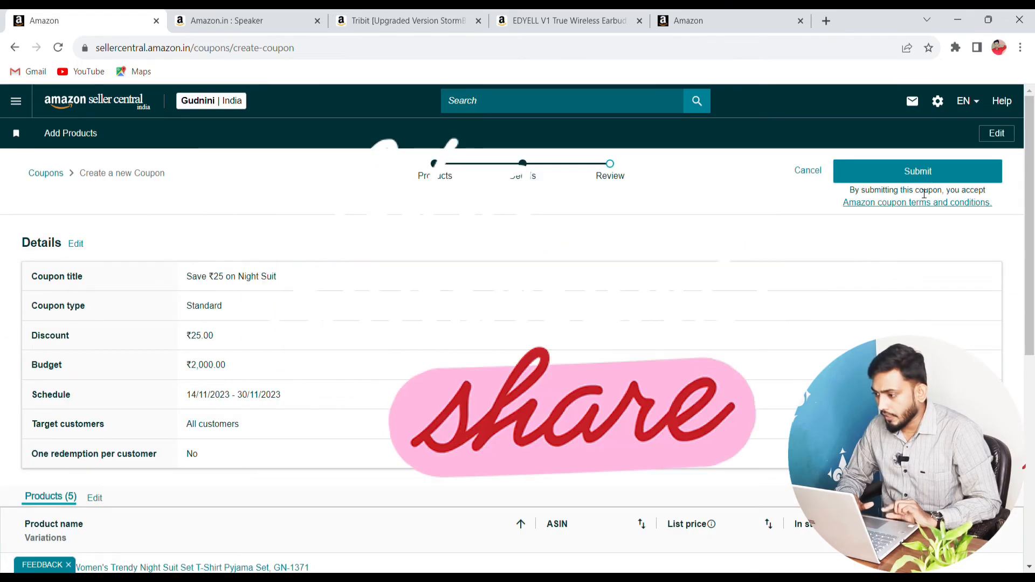
click(941, 176)
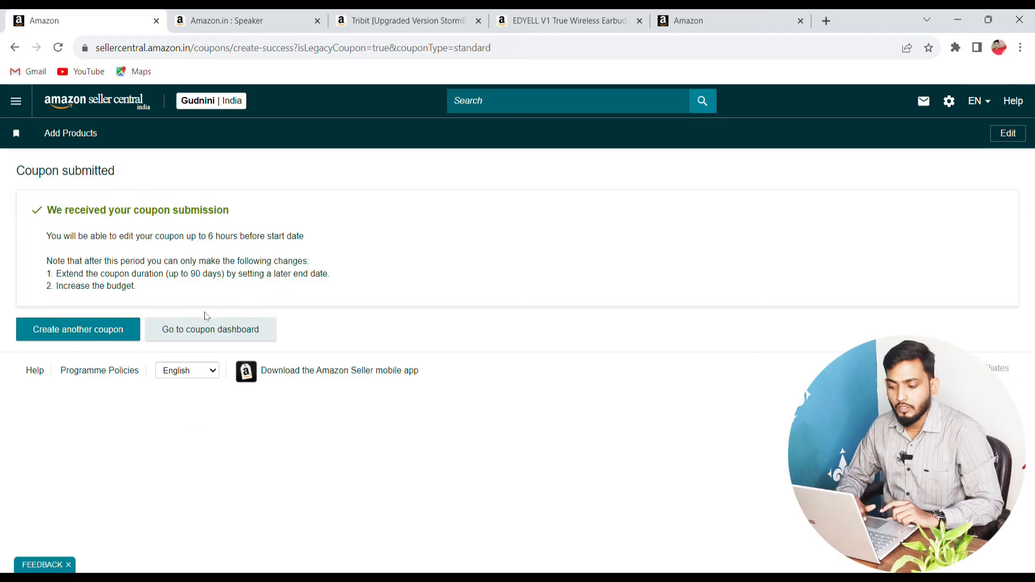
Step: Go to the coupon dashboard, declining the Sponsored Products campaign offer, and show only the Submitted coupons
click(225, 330)
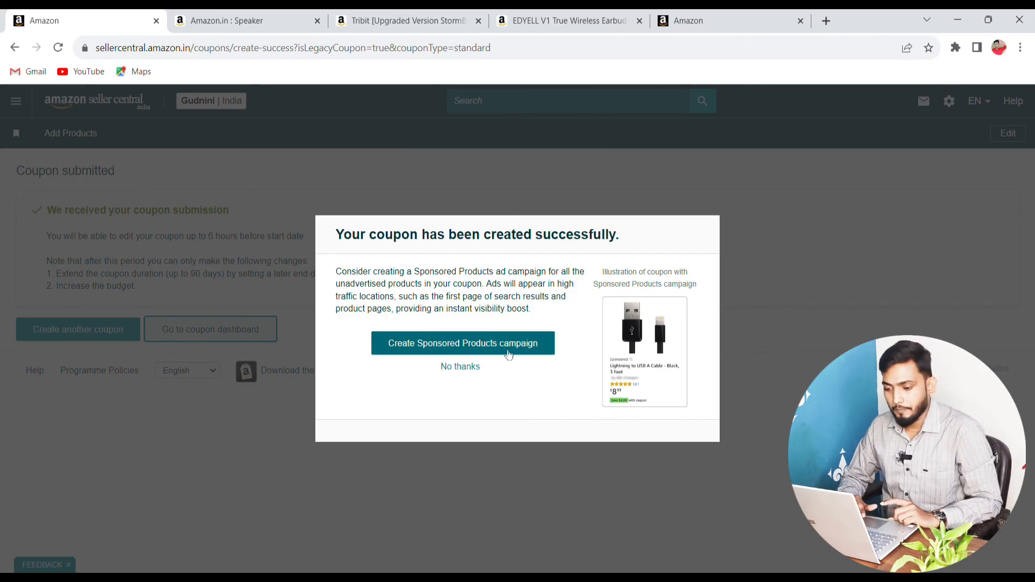
click(466, 367)
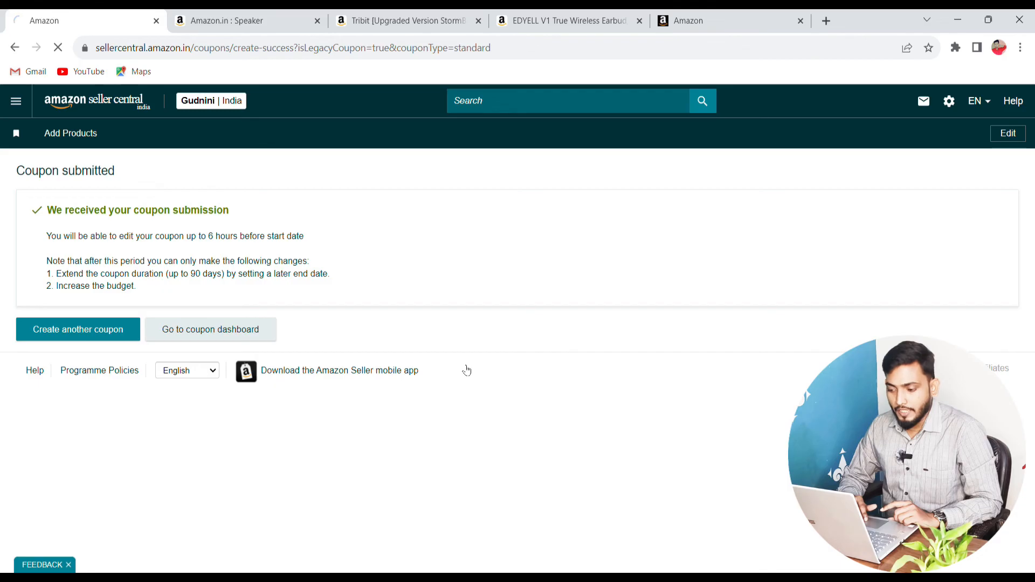
scroll(467, 370, down, 1)
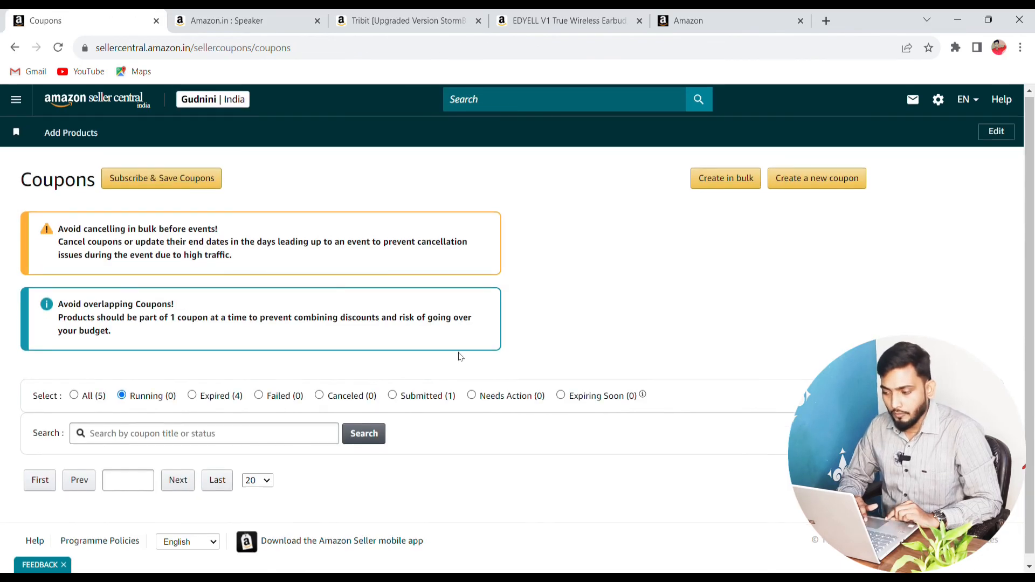
click(395, 388)
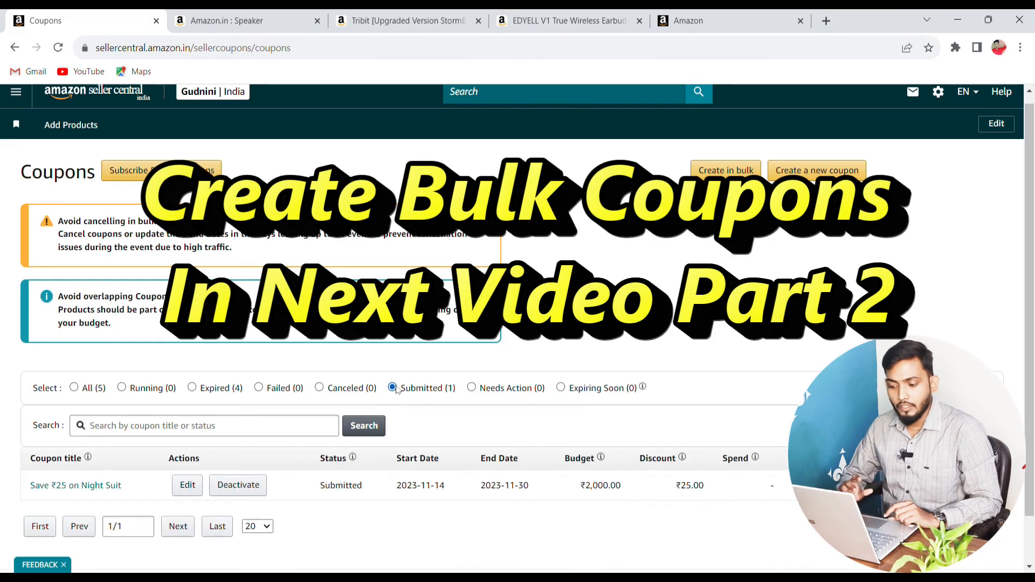